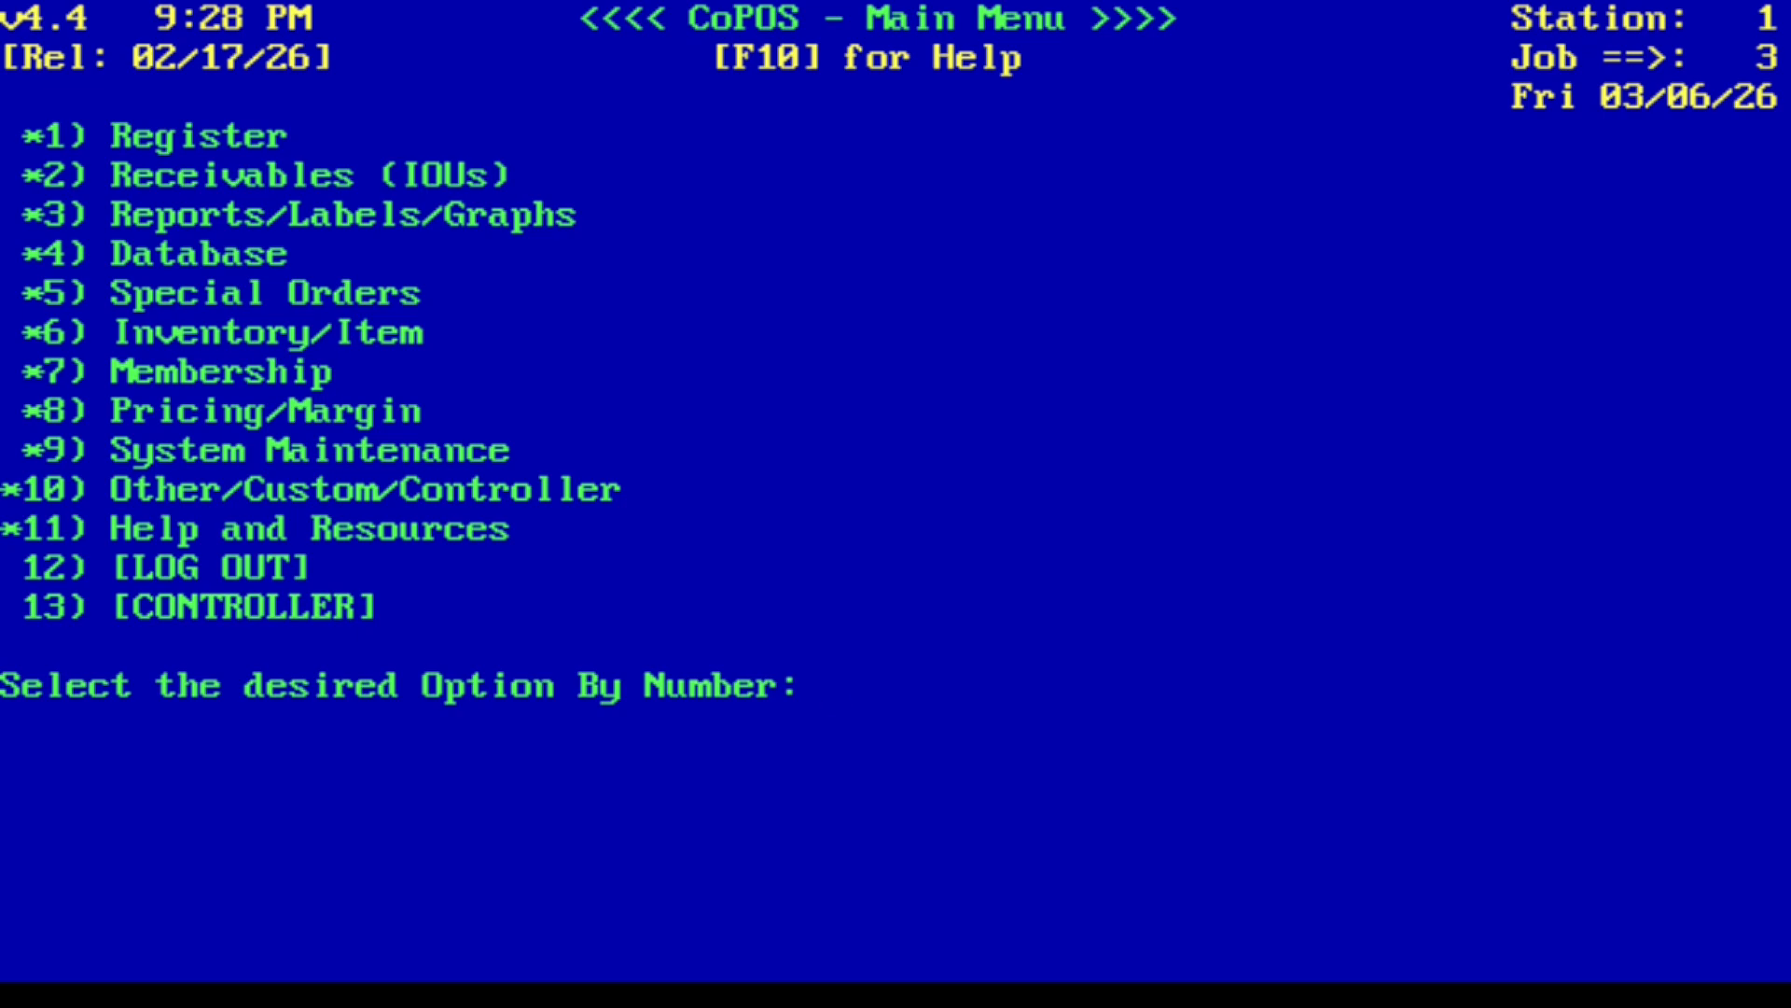
- Open the Employee Database and call up the employee's record for editing by entering the employee number
{"action": "type", "text": "4"}
{"action": "key", "text": "Return"}
{"action": "type", "text": "11"}
{"action": "key", "text": "Return"}
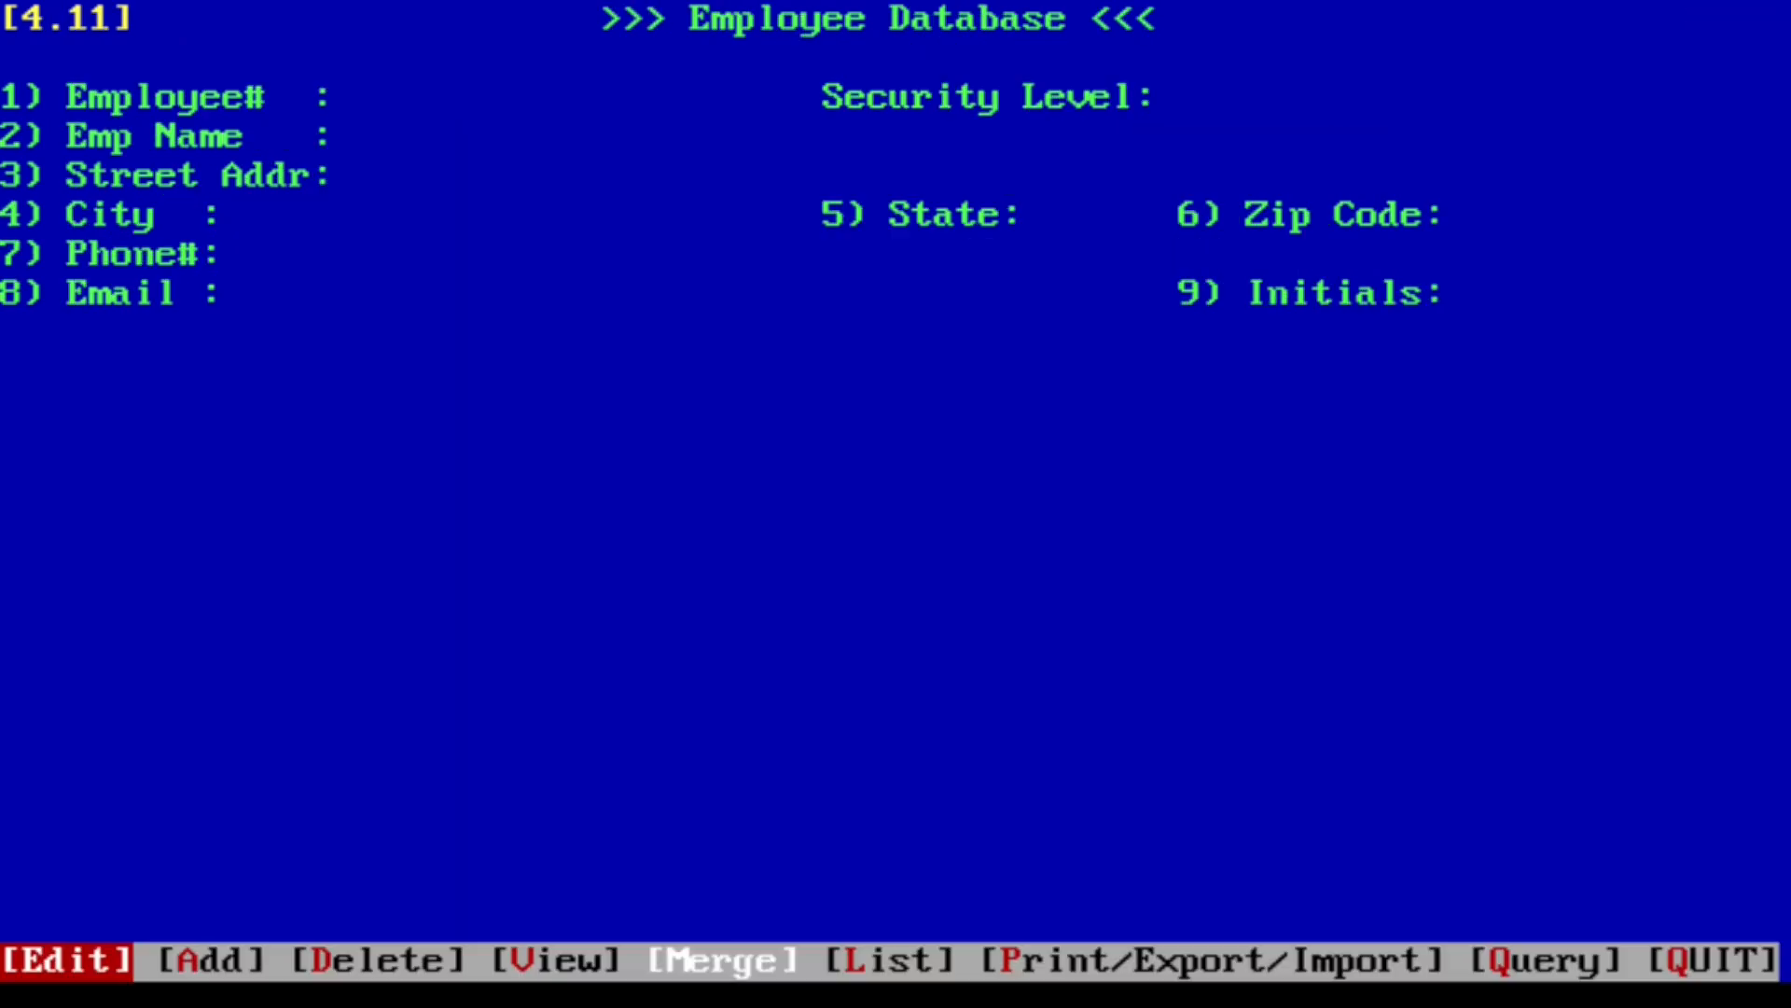
{"action": "key", "text": "Return"}
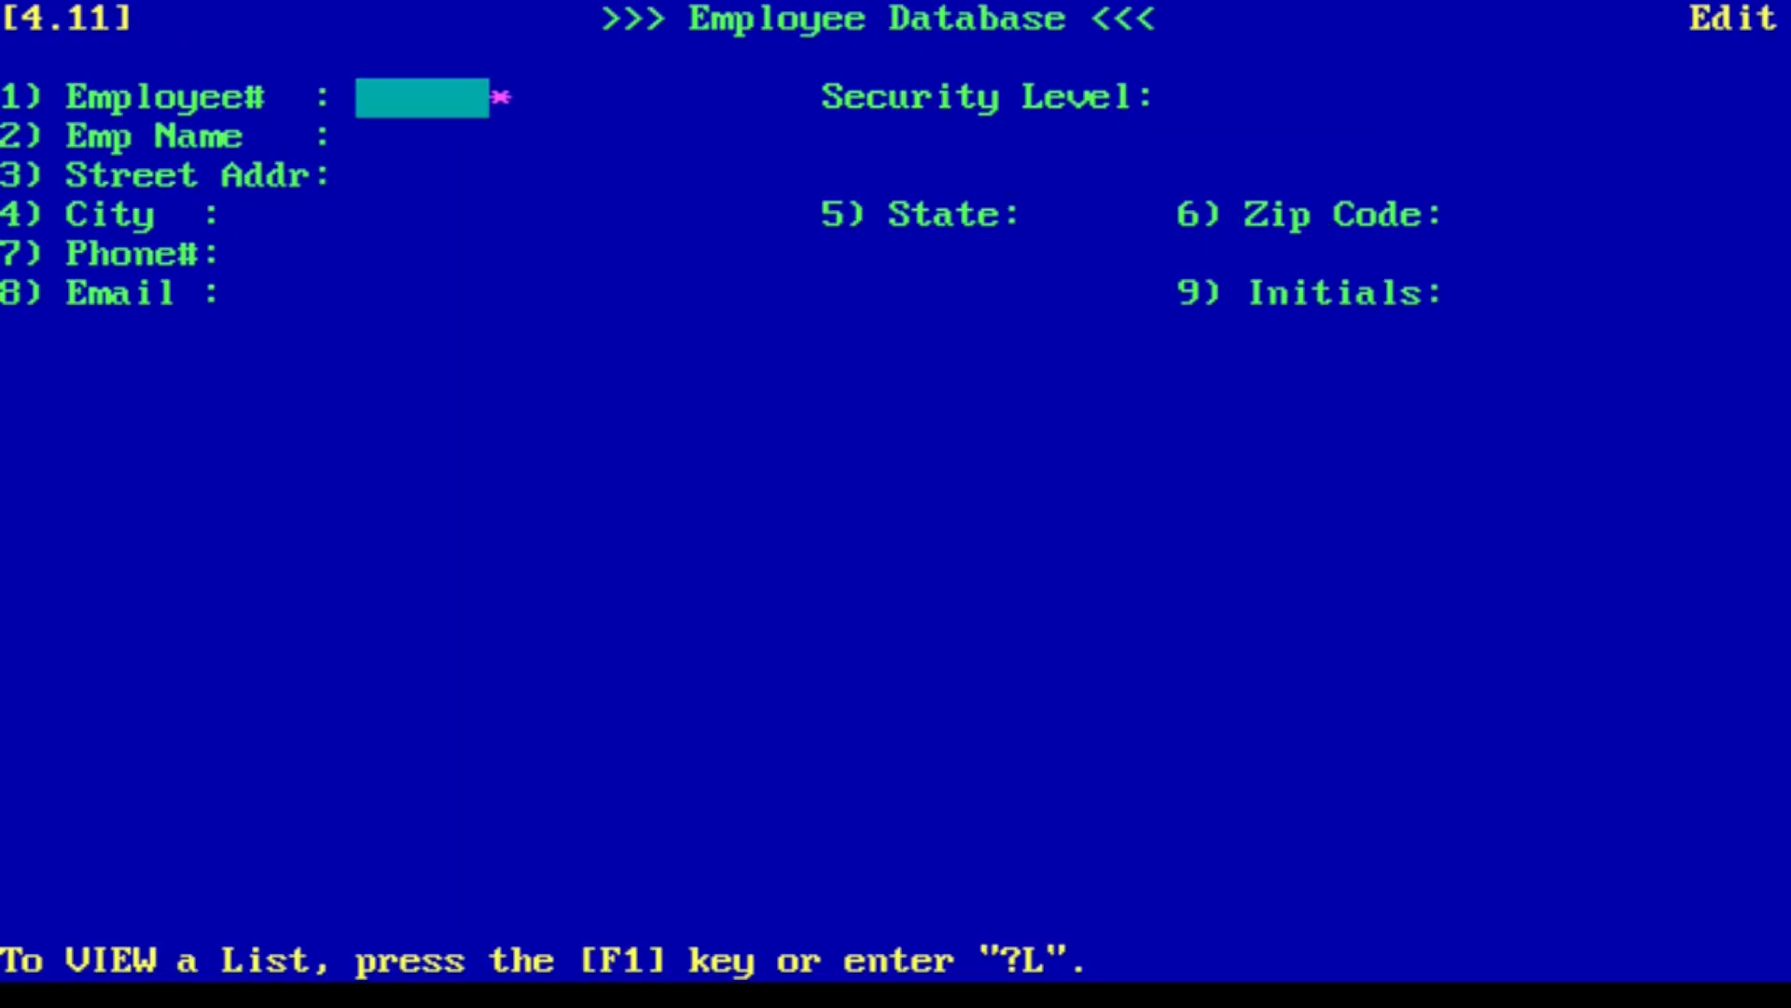
{"action": "type", "text": "100"}
{"action": "key", "text": "Return"}
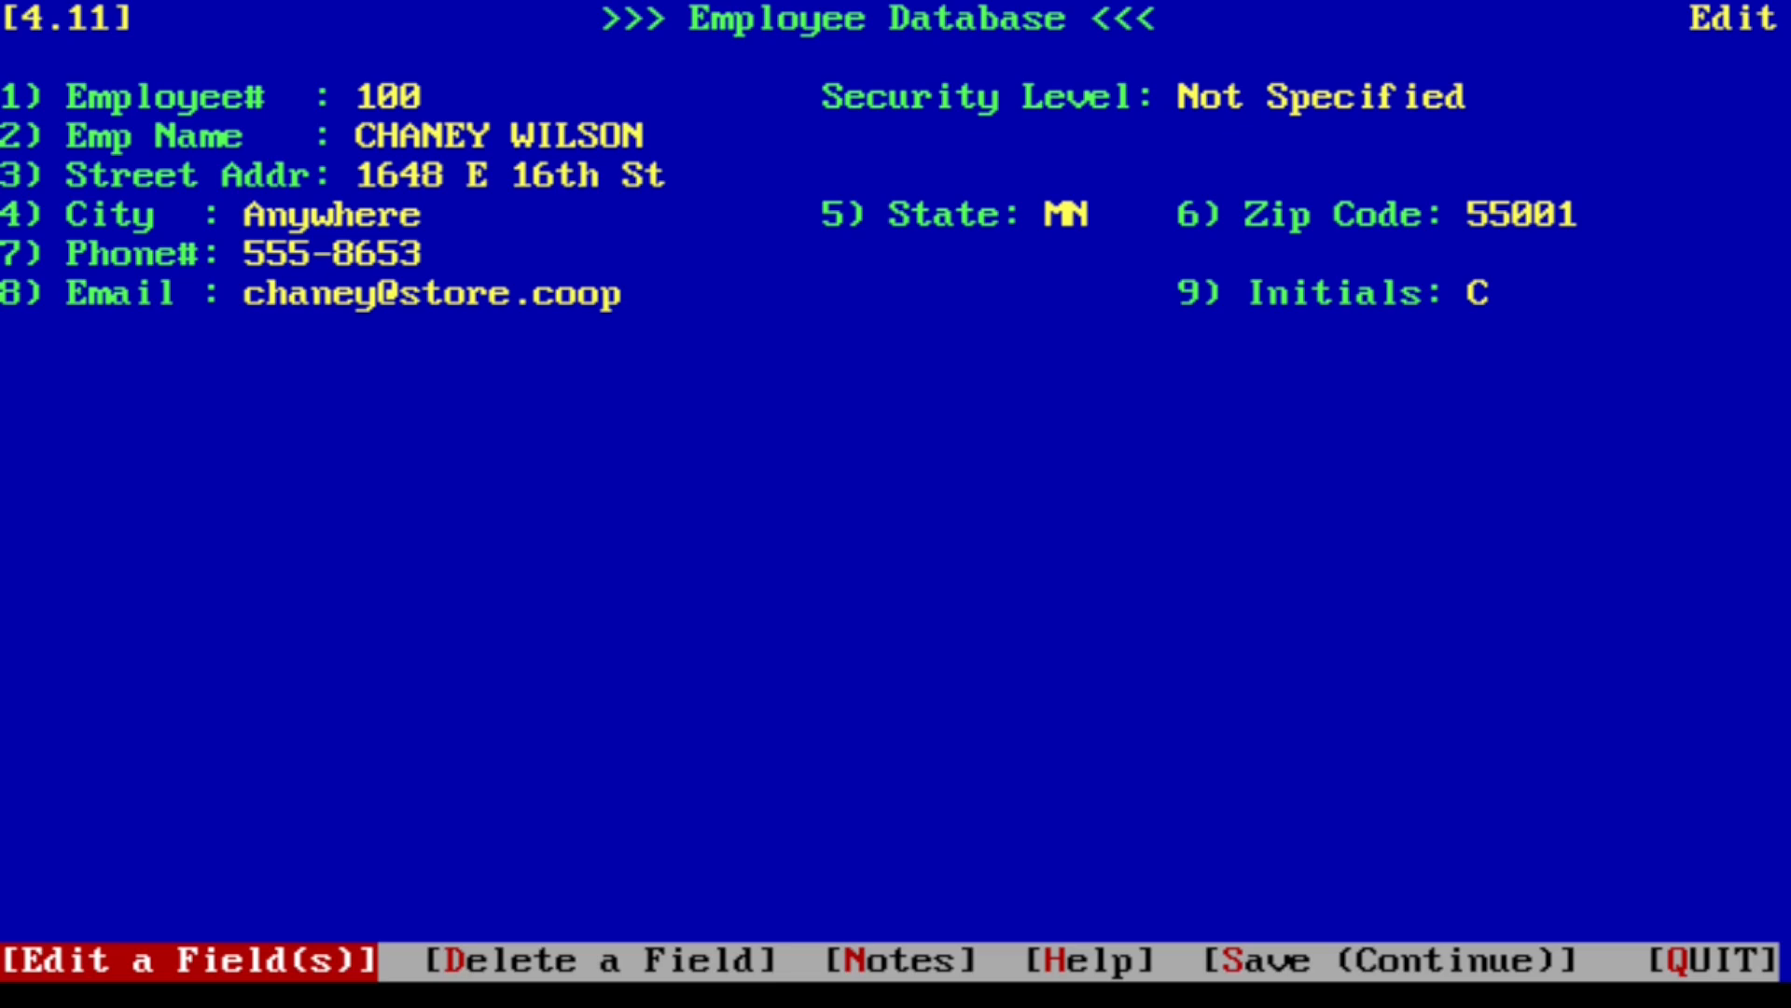
- Save the employee record to continue to the follow-up options
{"action": "key", "text": "Right"}
{"action": "key", "text": "Right"}
{"action": "key", "text": "Right"}
{"action": "key", "text": "Right"}
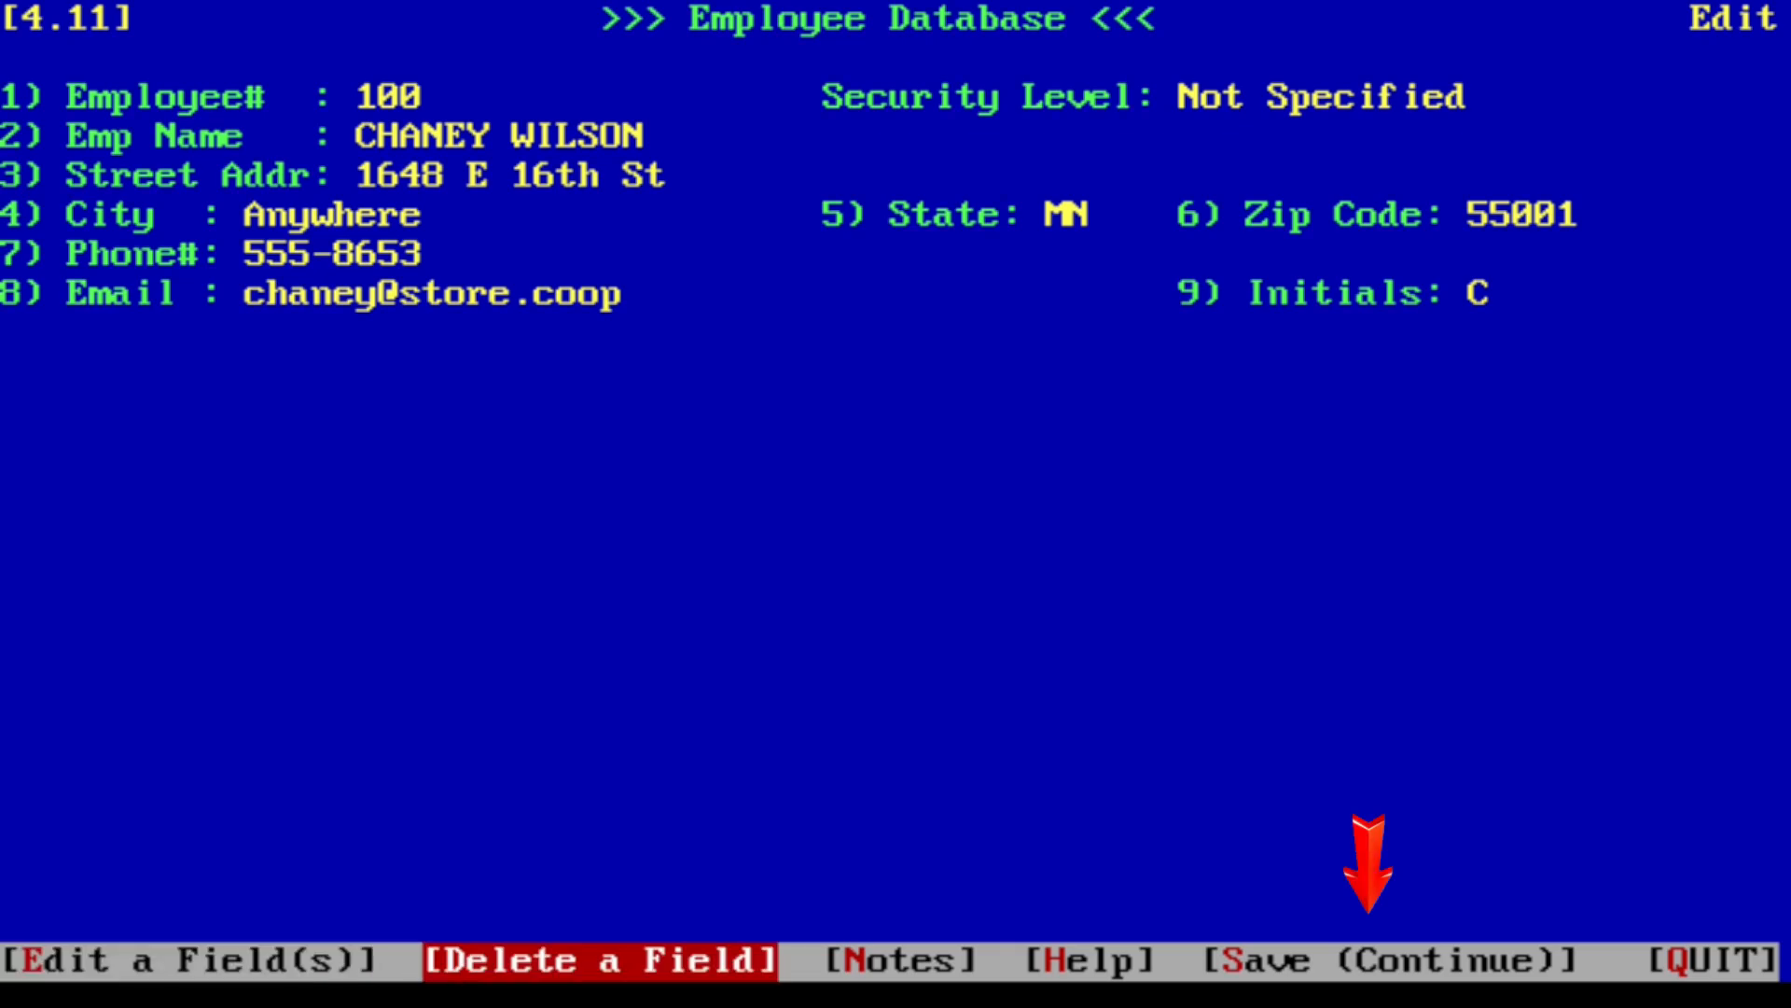
{"action": "key", "text": "Return"}
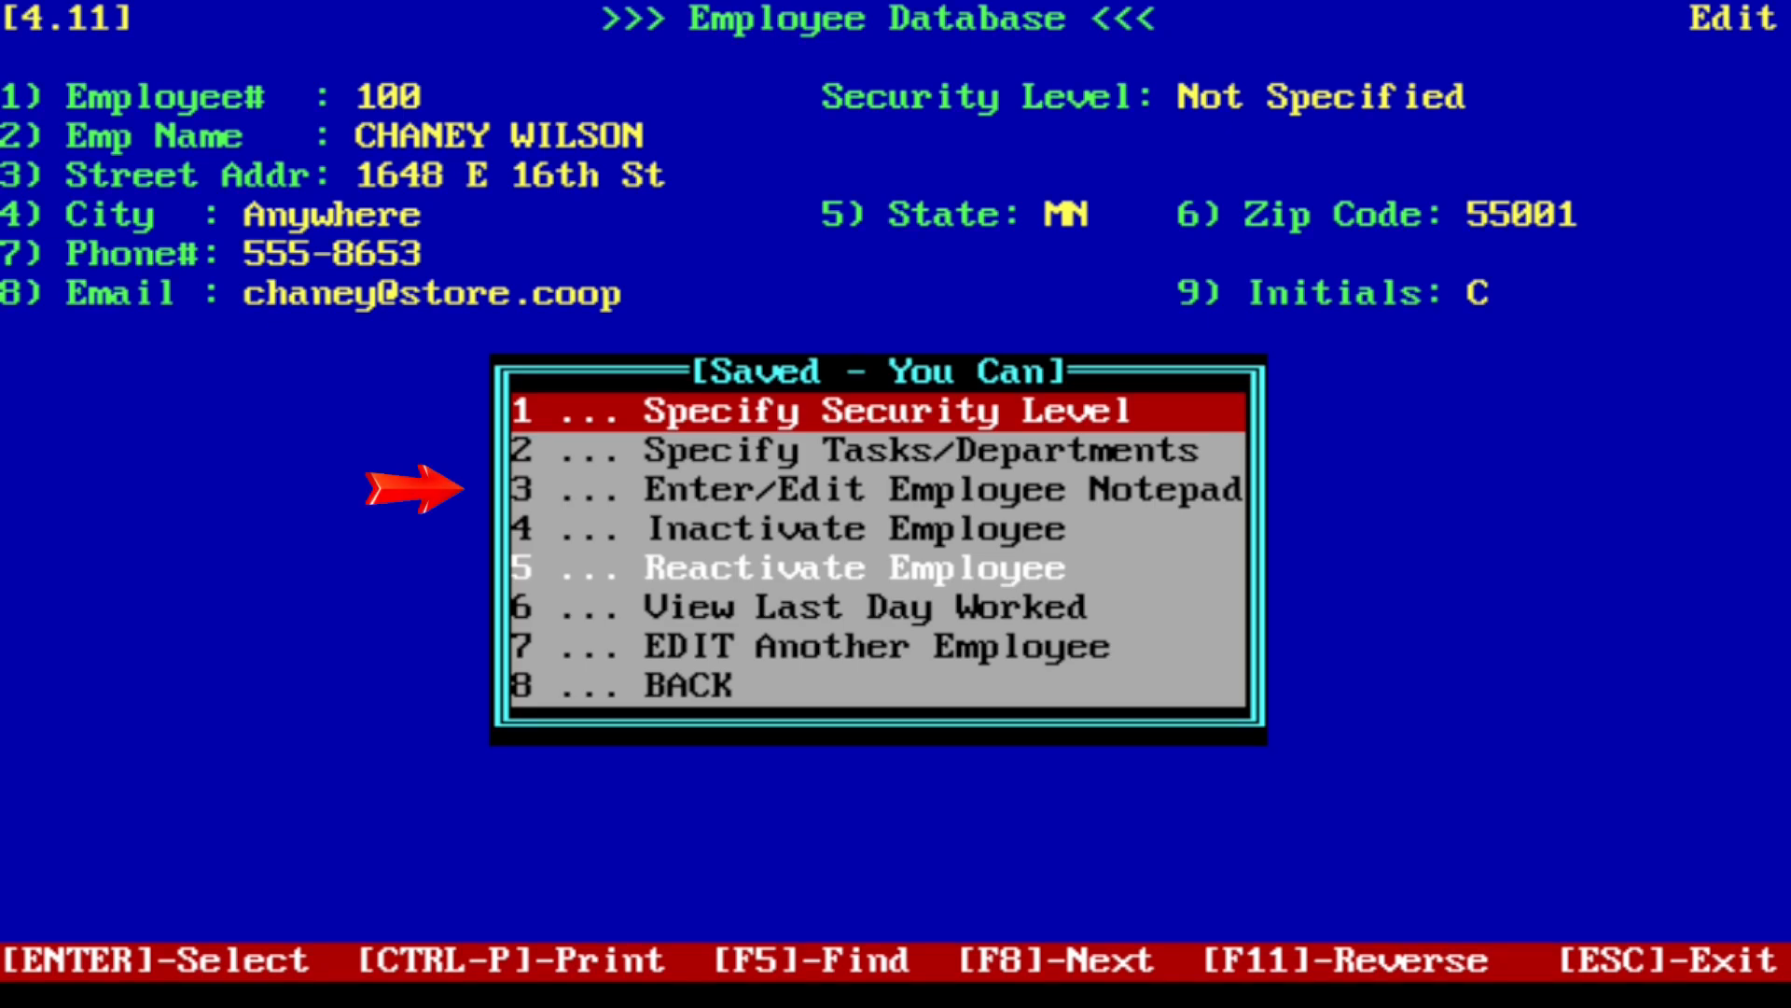
- Open the Employee Notepad and write 'Could you straighten out the endcaps the next time you're in? Thanks' signed with the manager's name
{"action": "key", "text": "Down"}
{"action": "key", "text": "Down"}
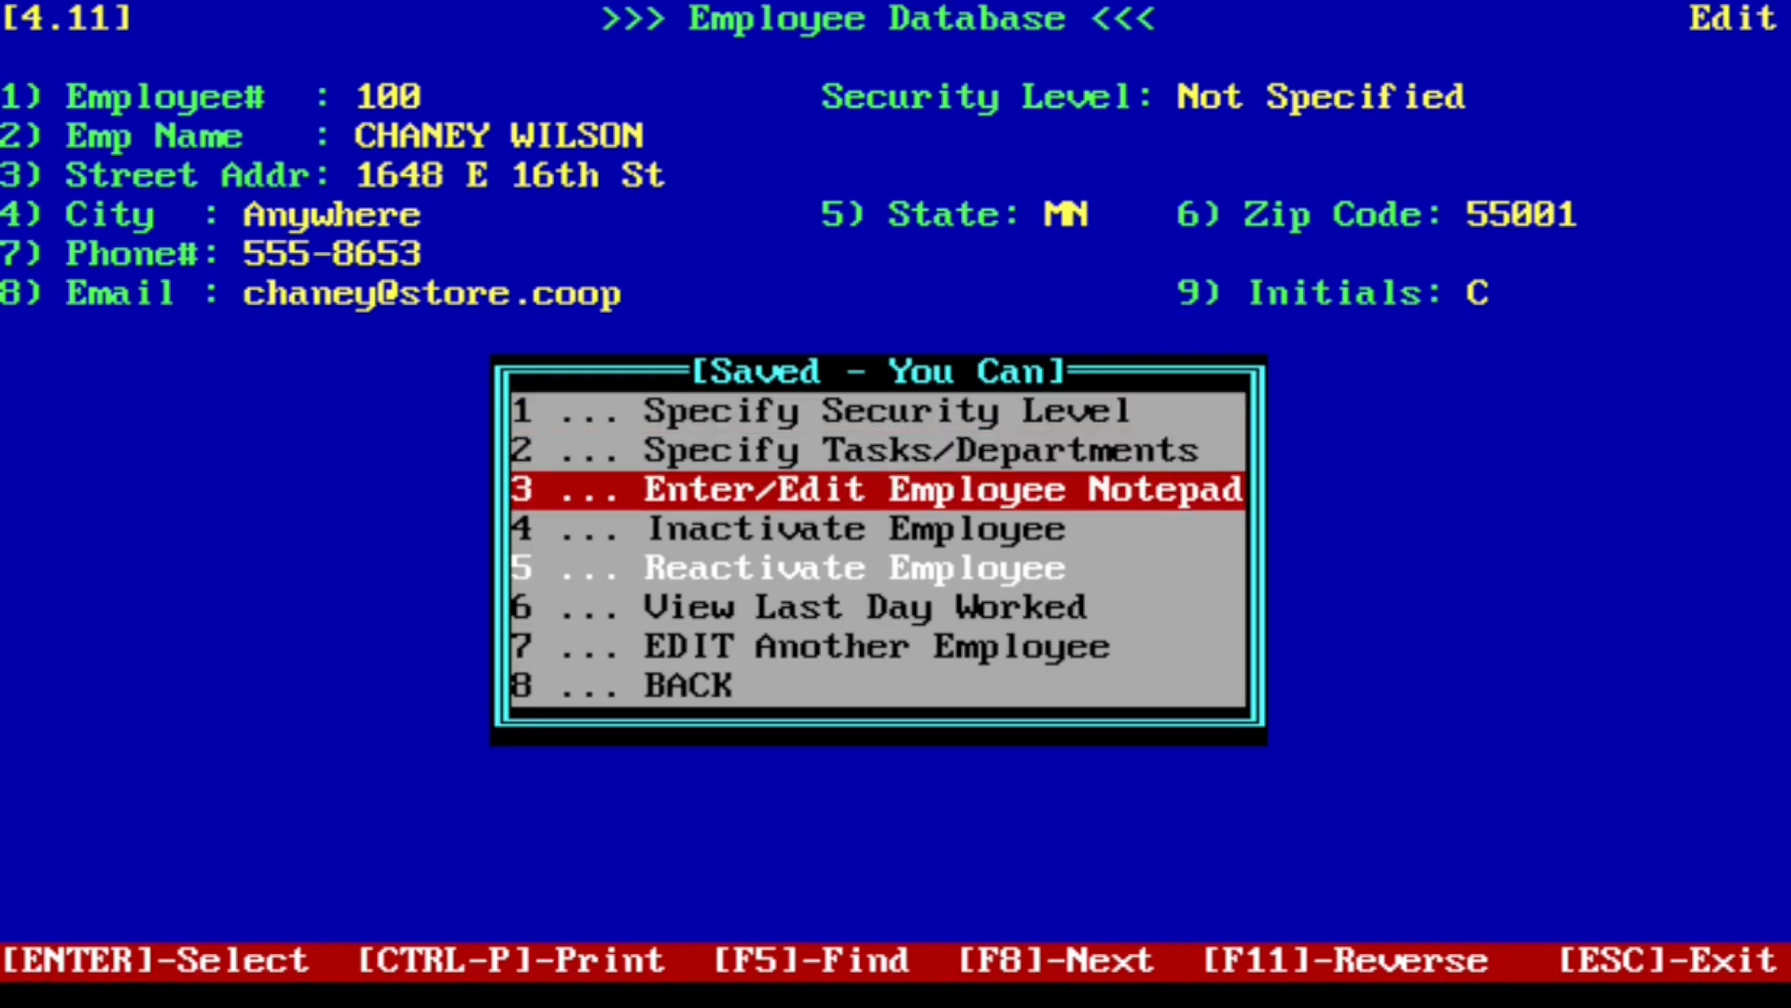
{"action": "key", "text": "Return"}
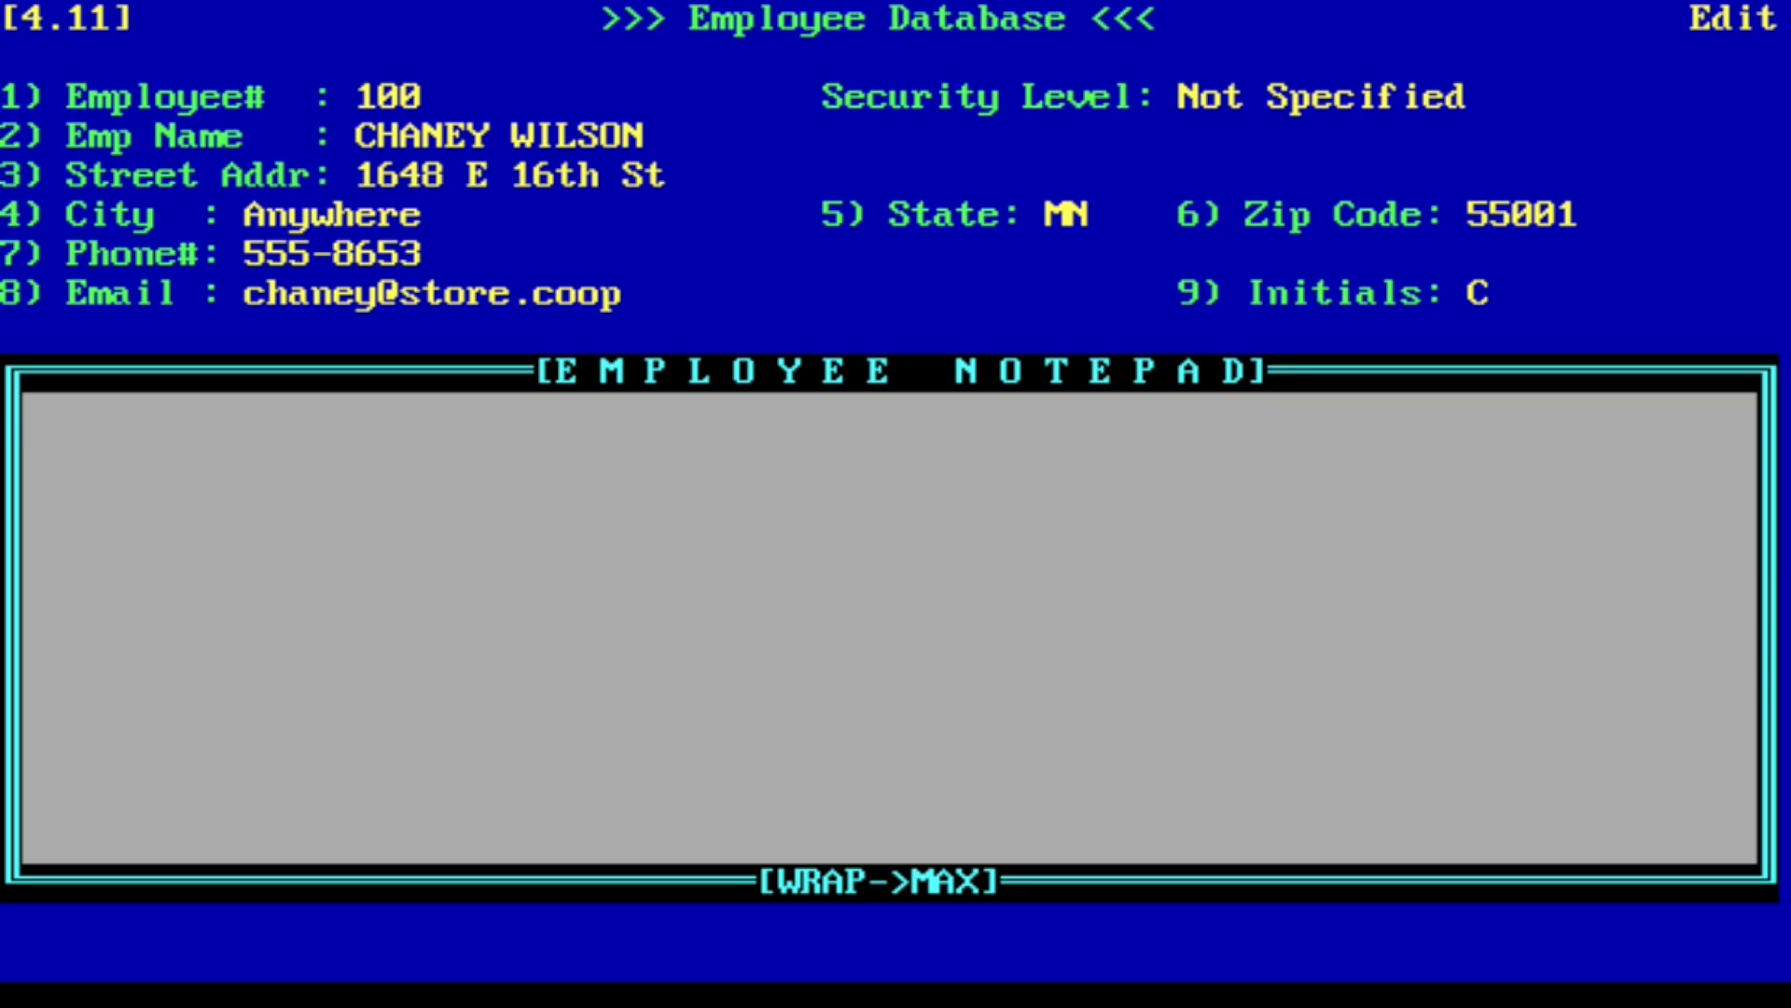
{"action": "type", "text": "Could you straighten out the endcaps the next tim"}
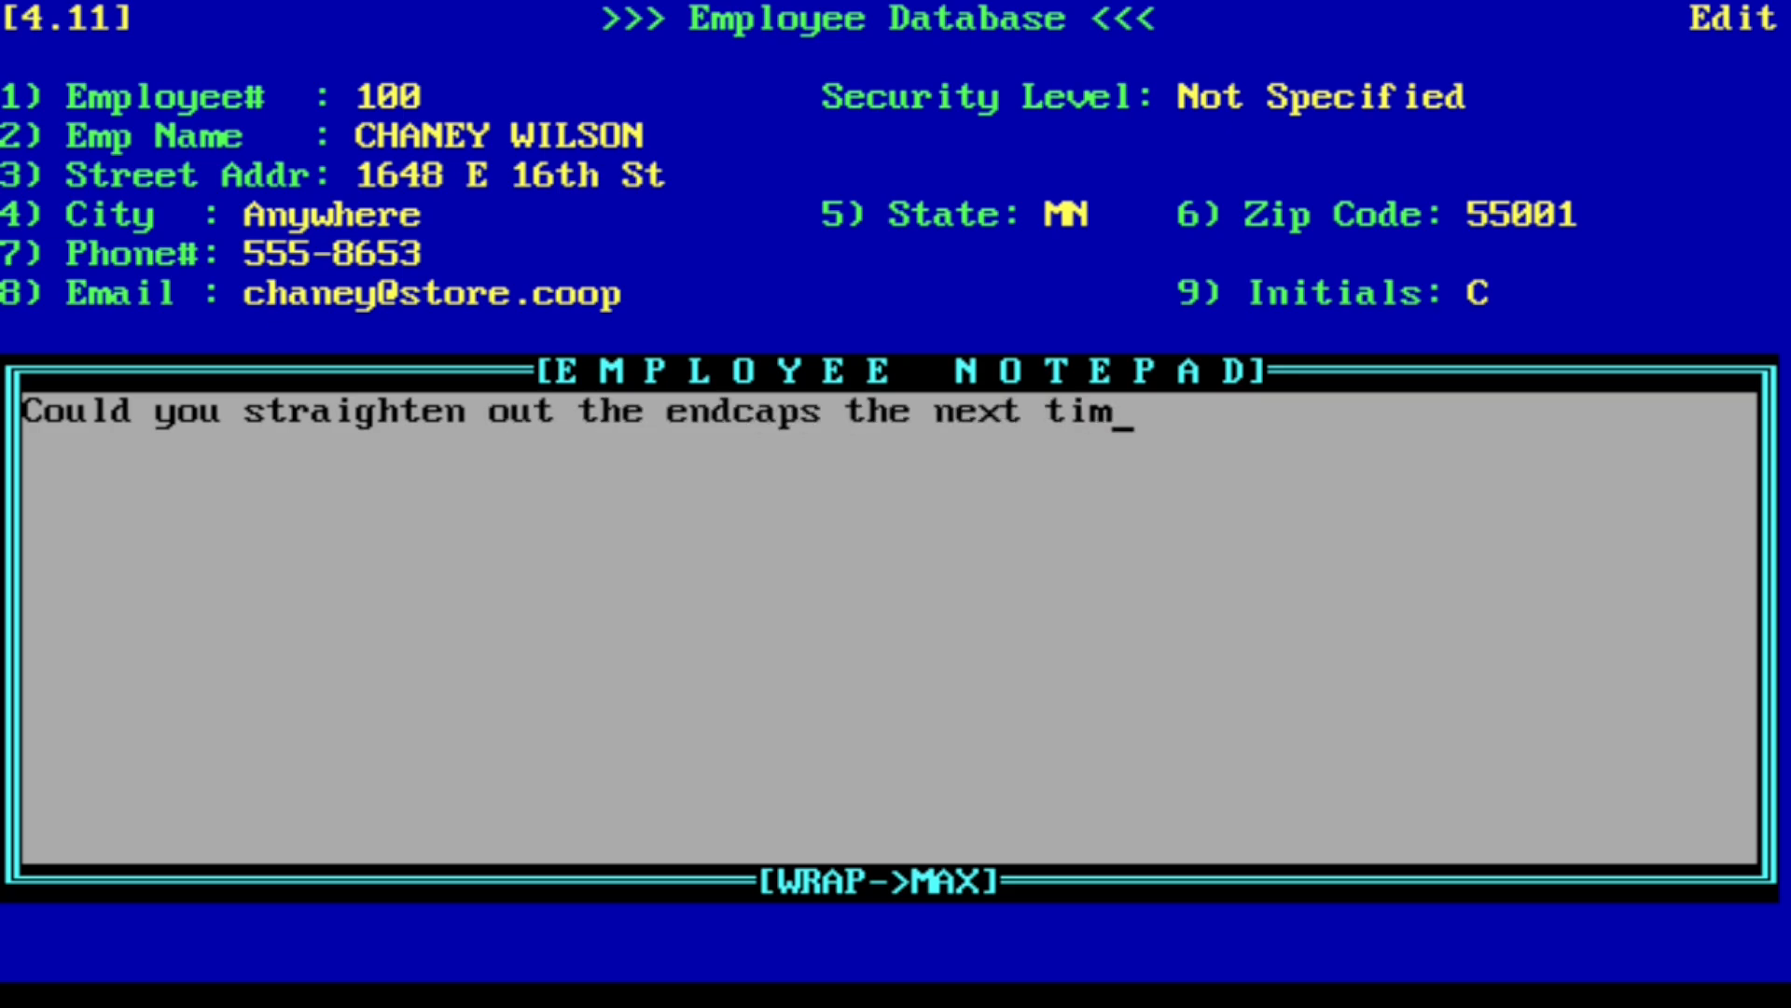
{"action": "type", "text": "e you're in? Thanks -Bill"}
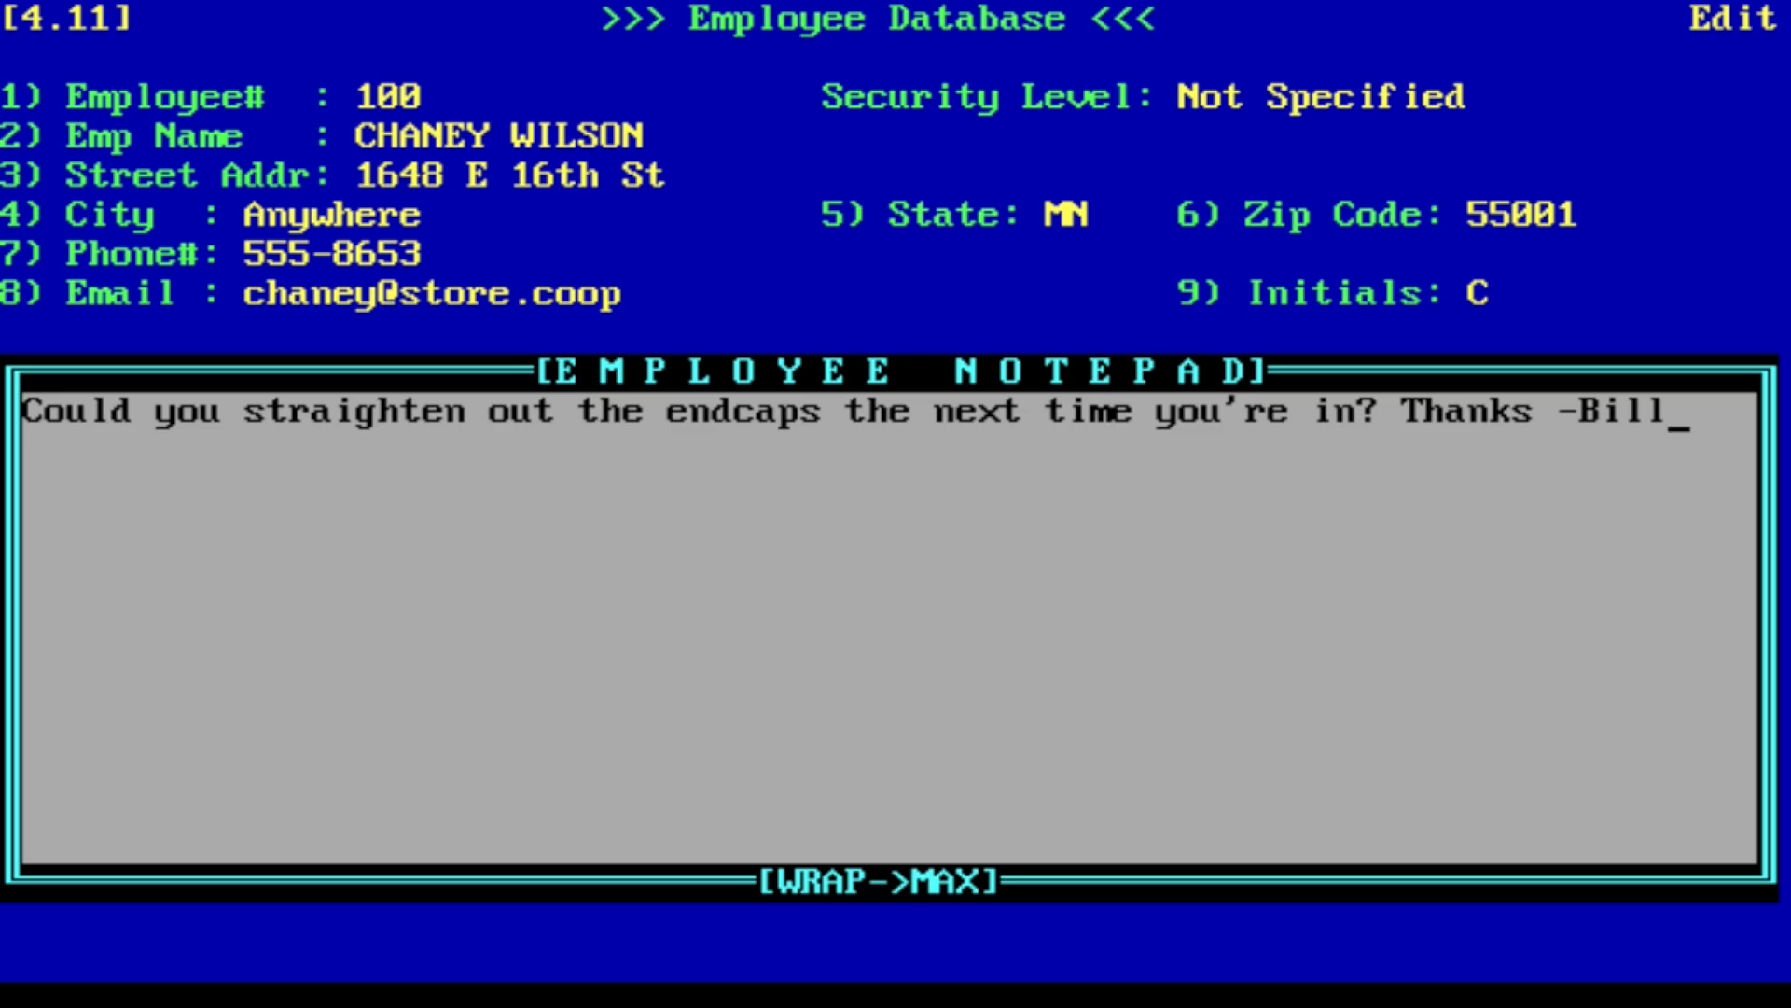
{"action": "key", "text": "Escape"}
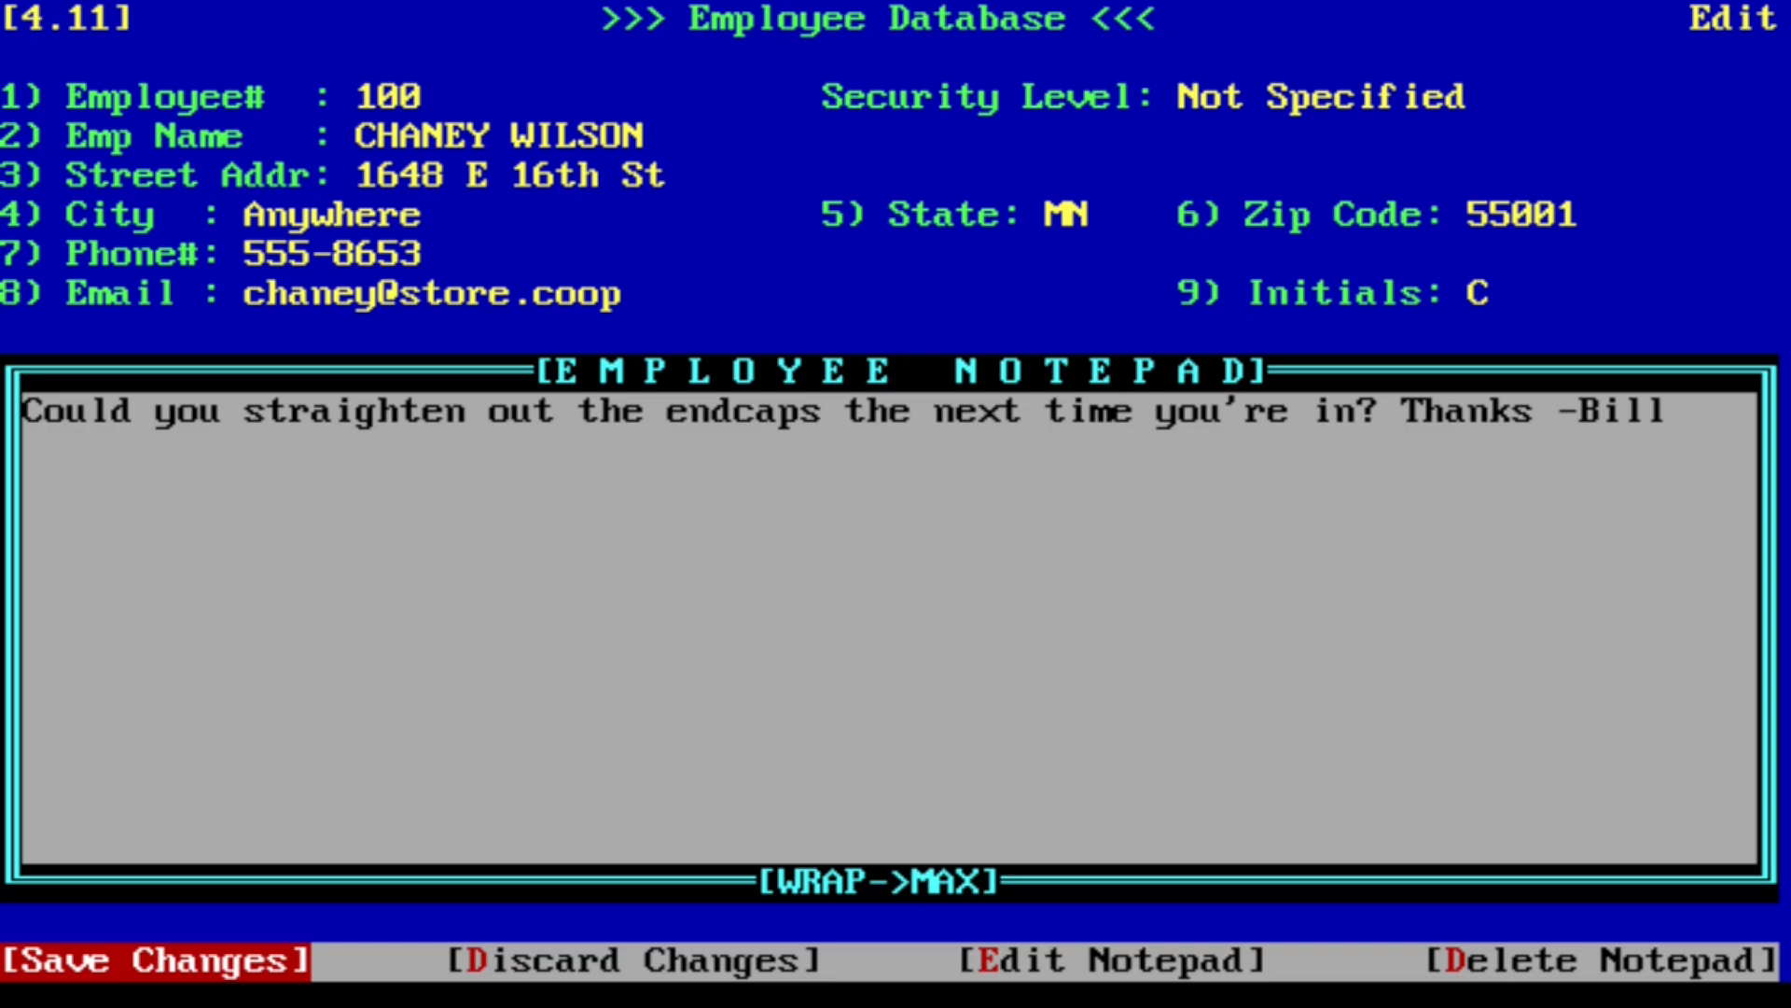
- Save the note, set it to display when this employee clocks in starting Mar 06, 2026, and return to the main menu
{"action": "key", "text": "Return"}
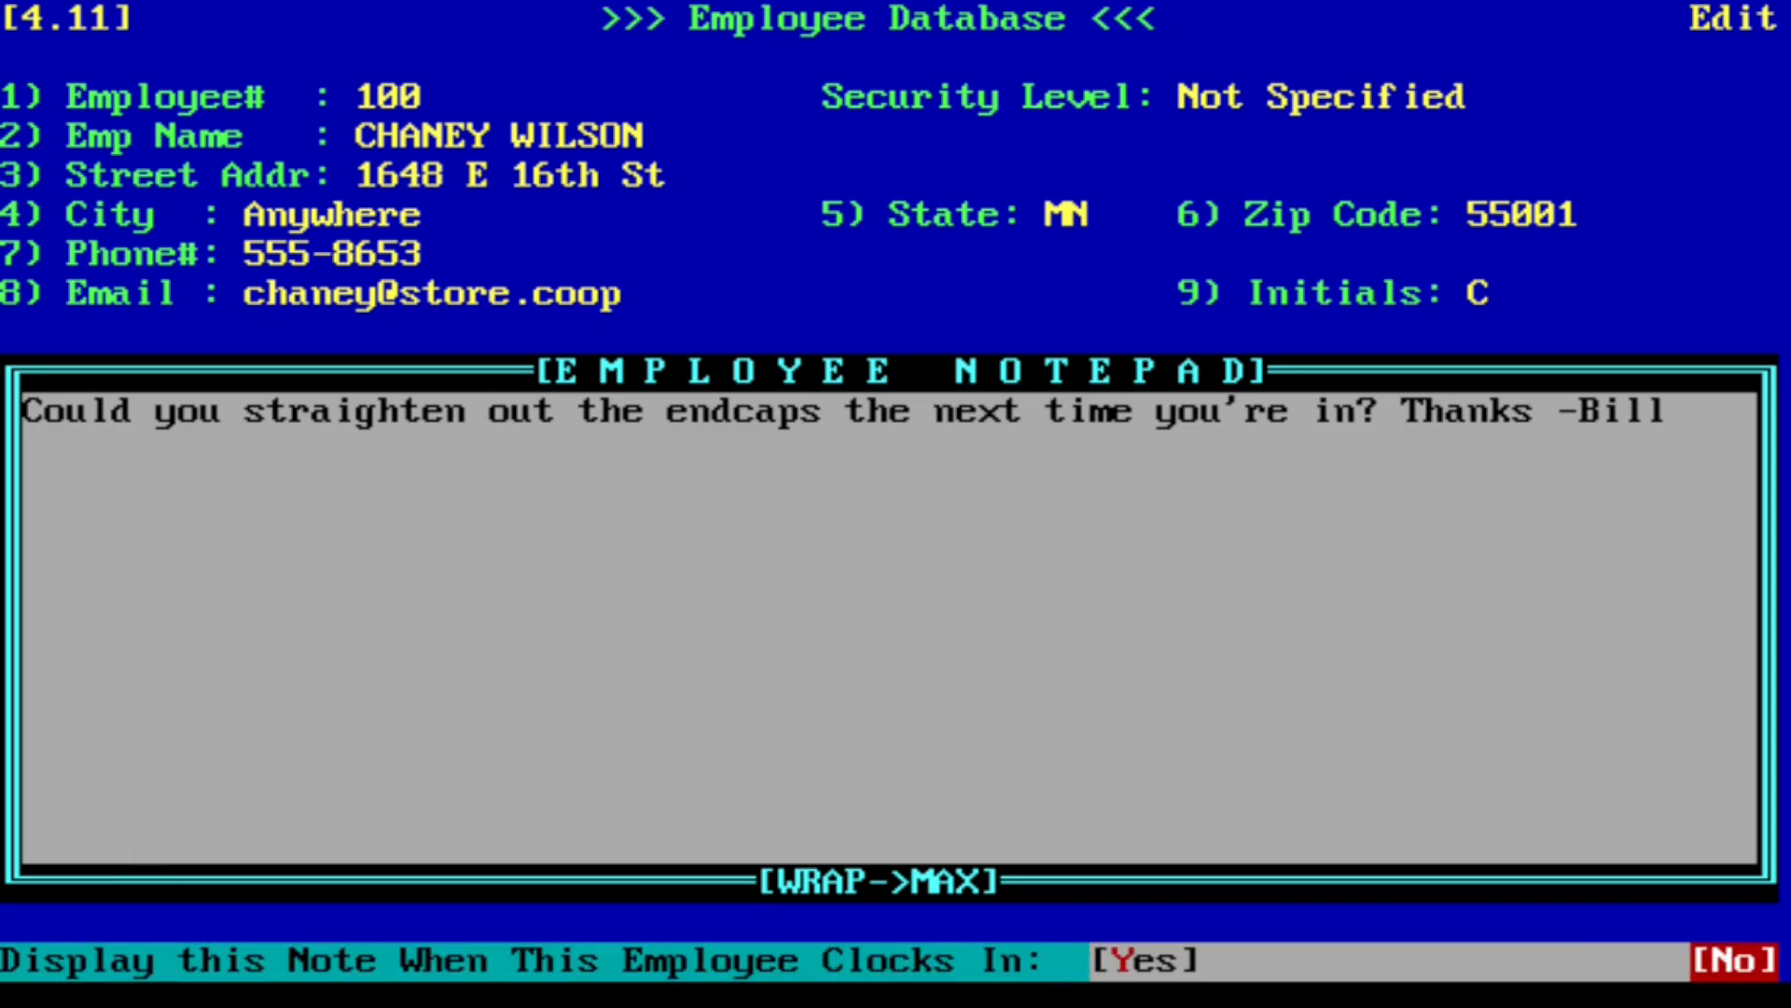
{"action": "key", "text": "Left"}
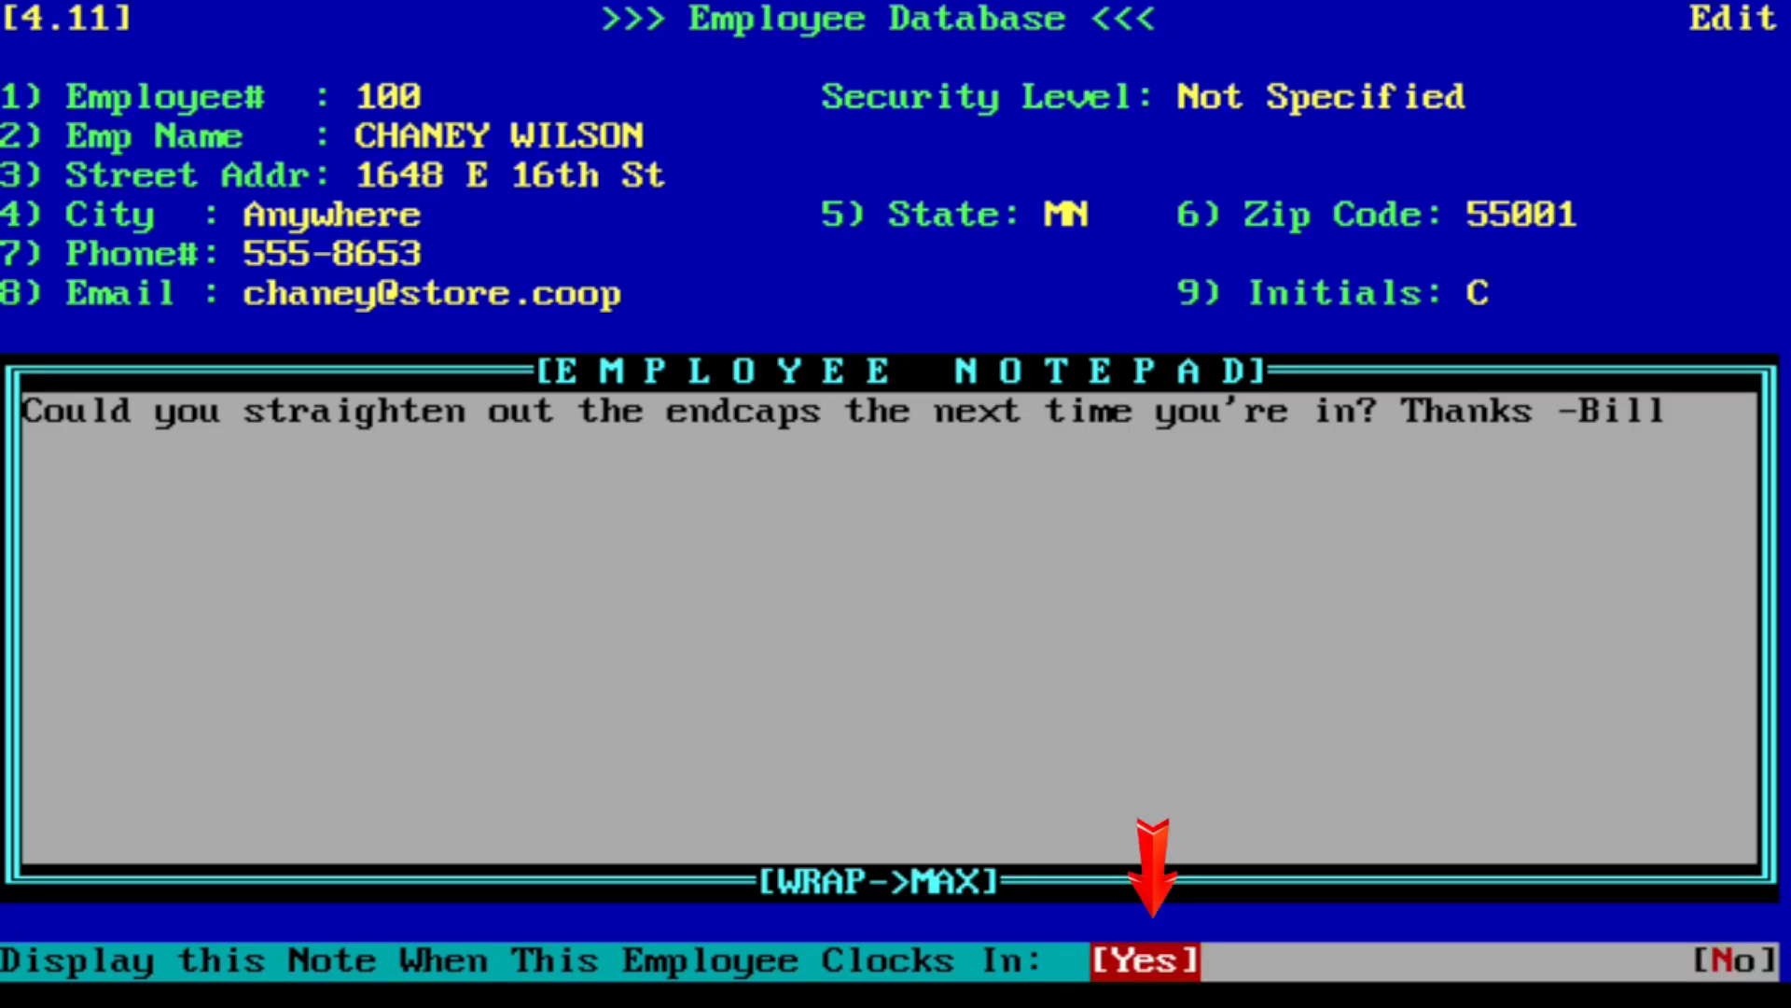
{"action": "key", "text": "Return"}
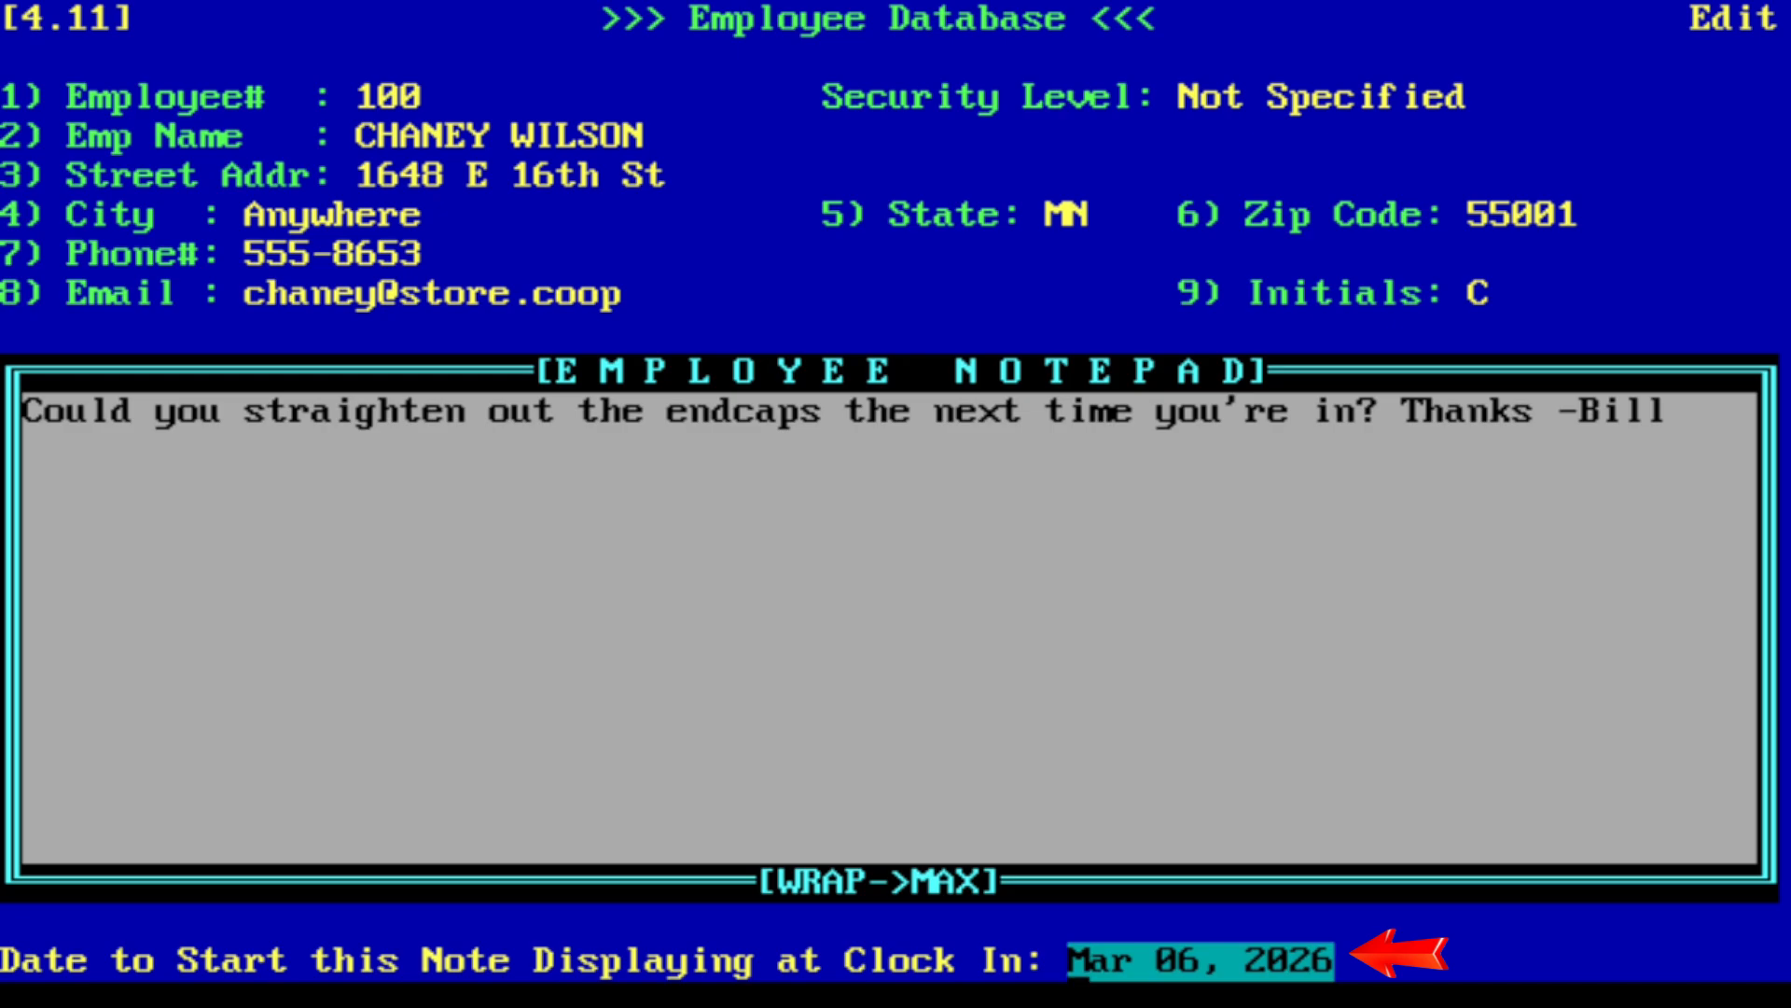
{"action": "key", "text": "Return"}
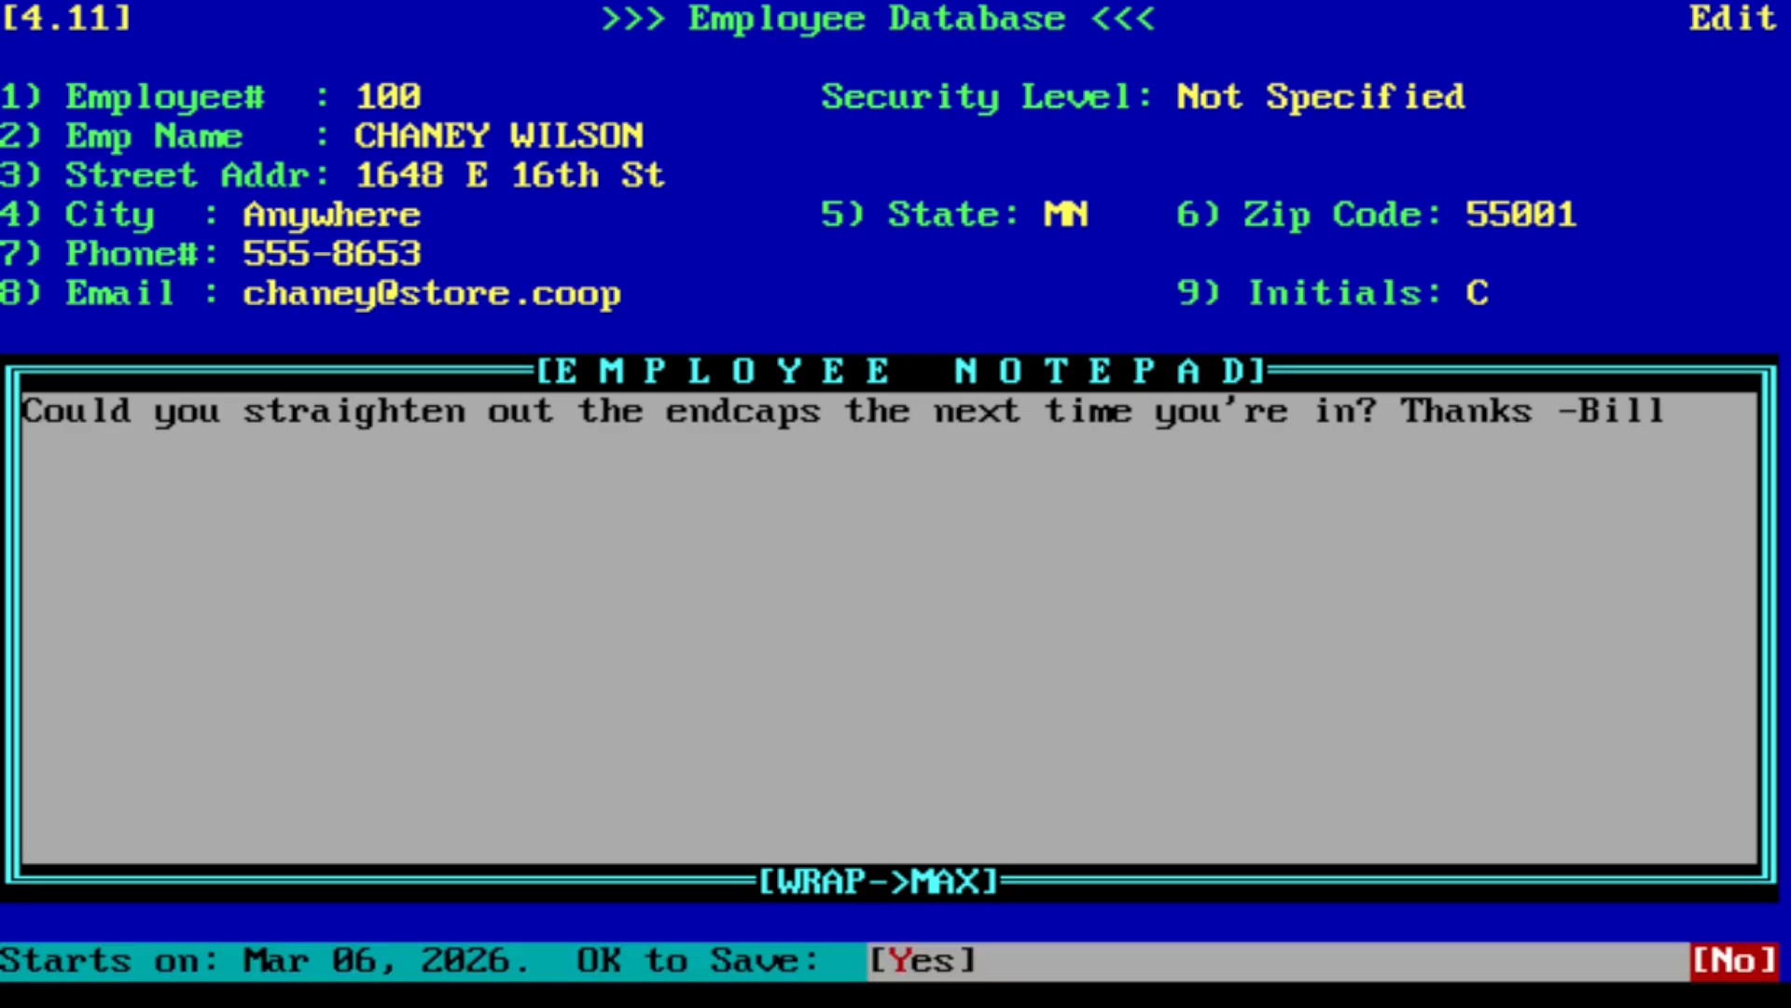
{"action": "key", "text": "Left"}
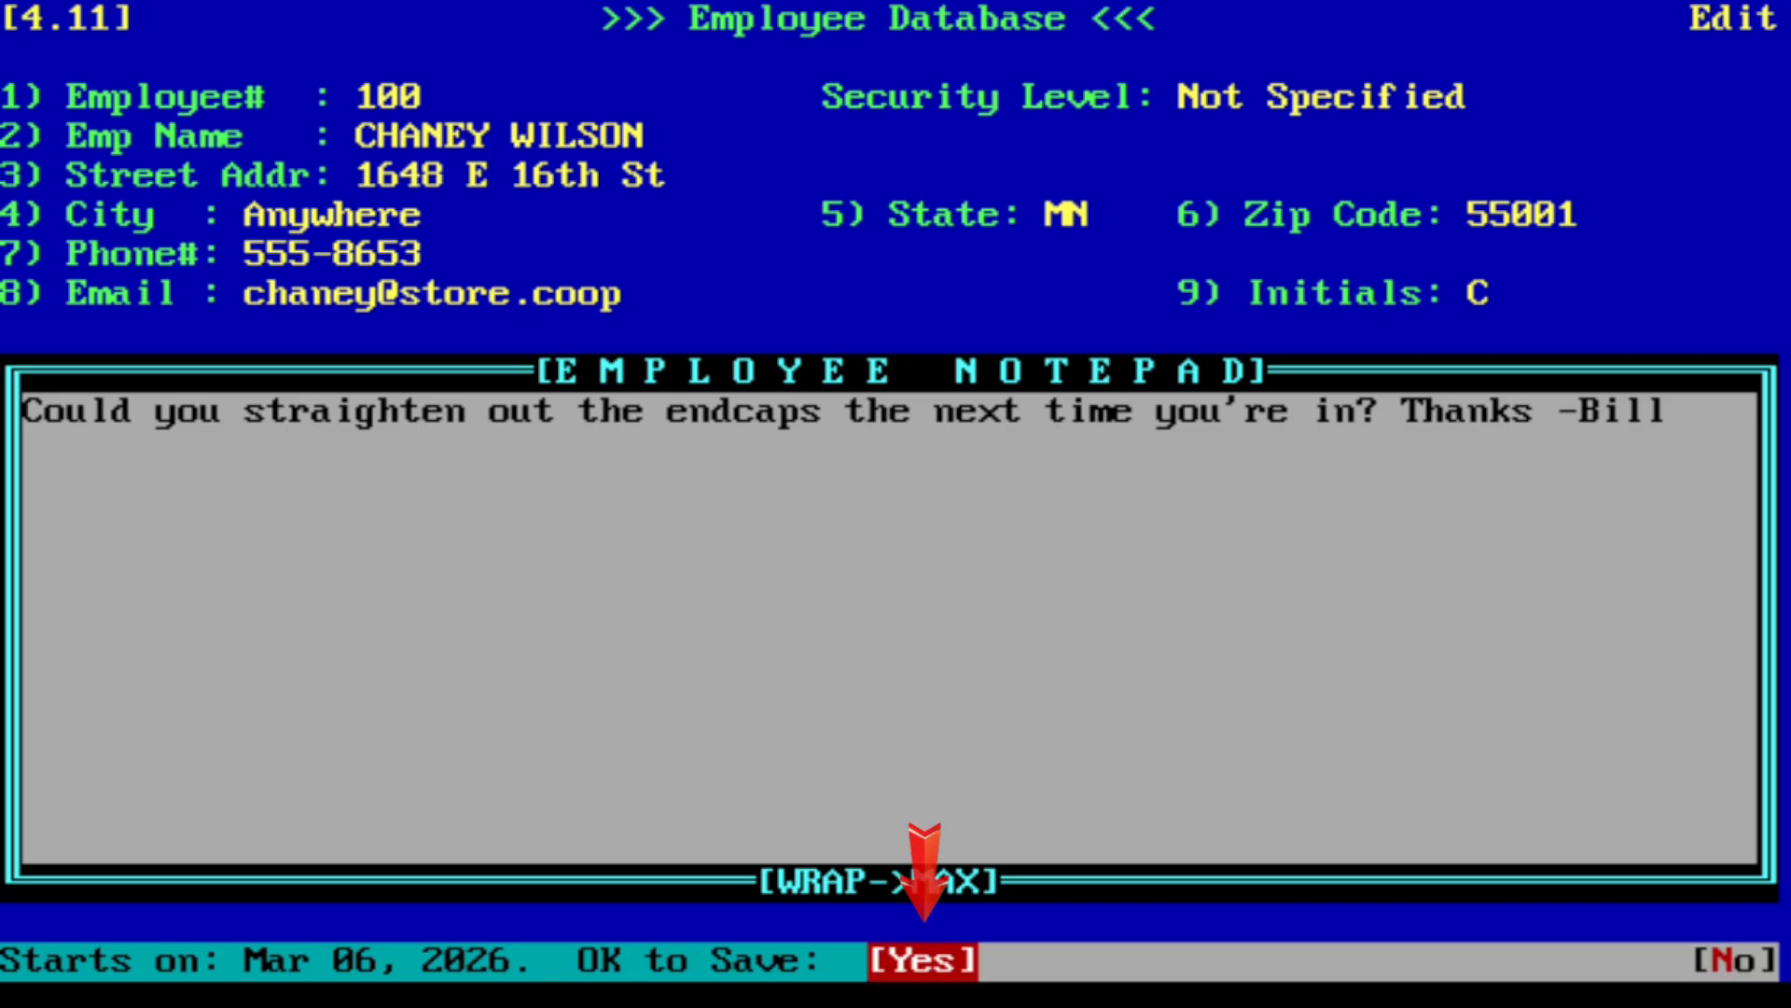
{"action": "key", "text": "Return"}
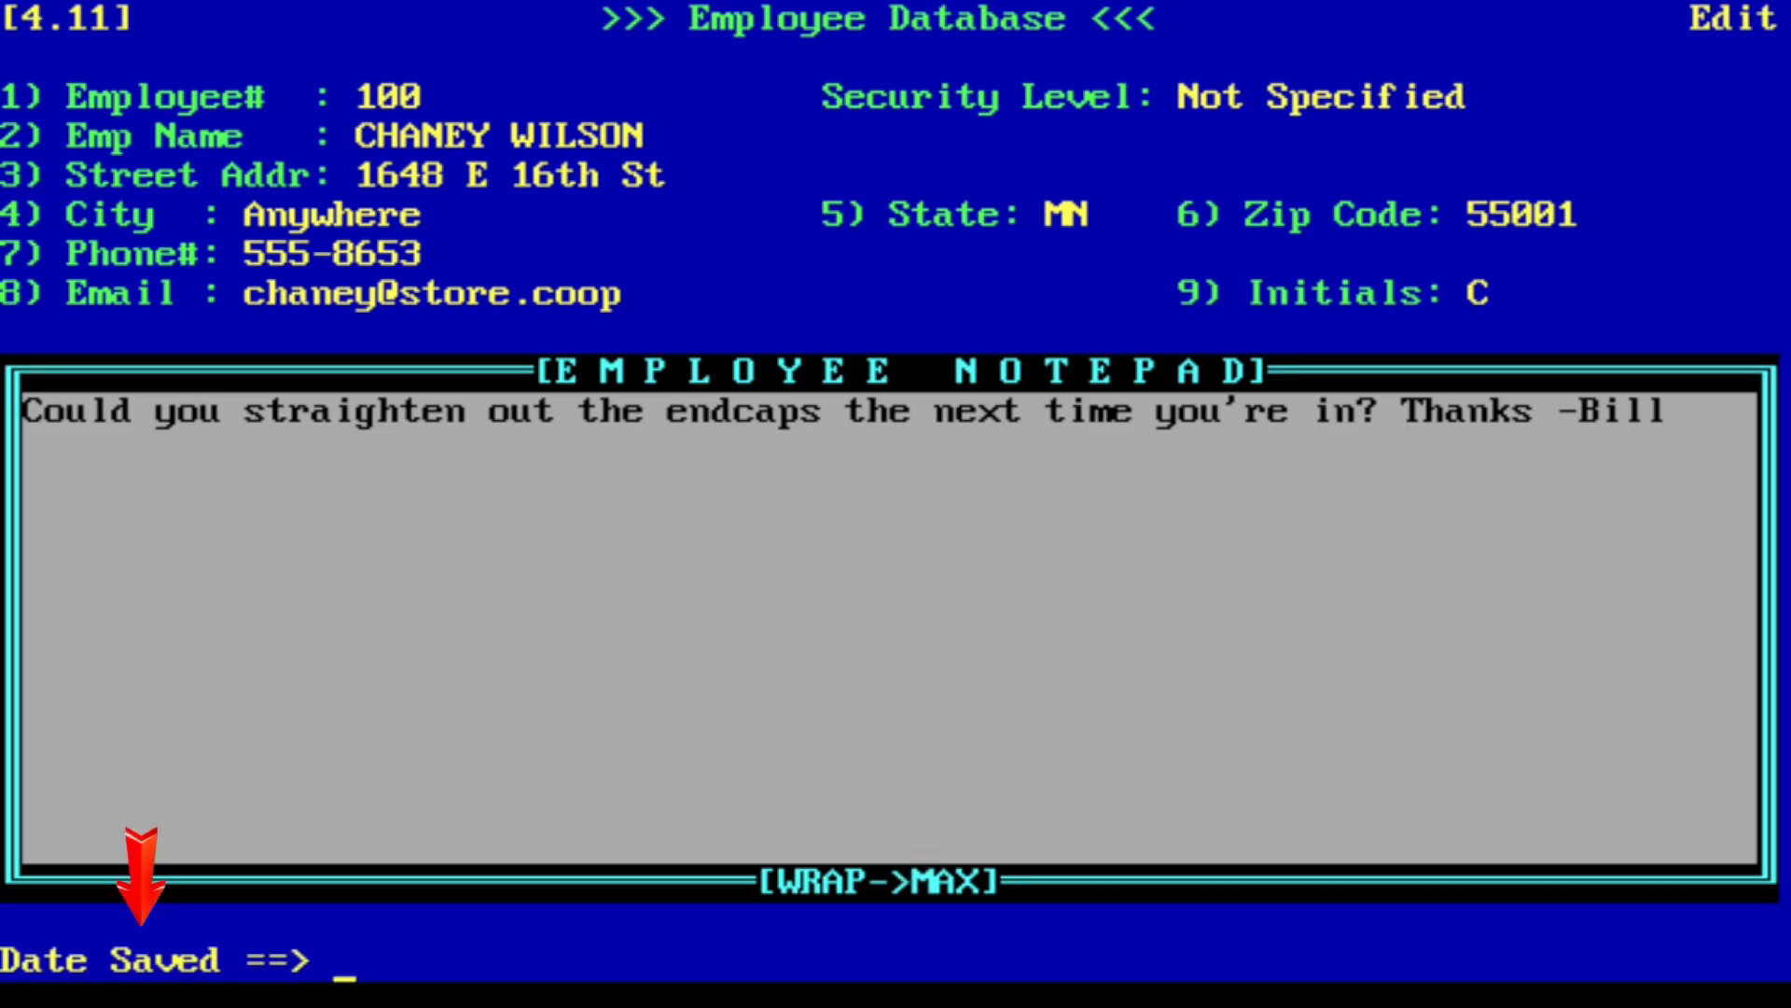
{"action": "key", "text": "Return"}
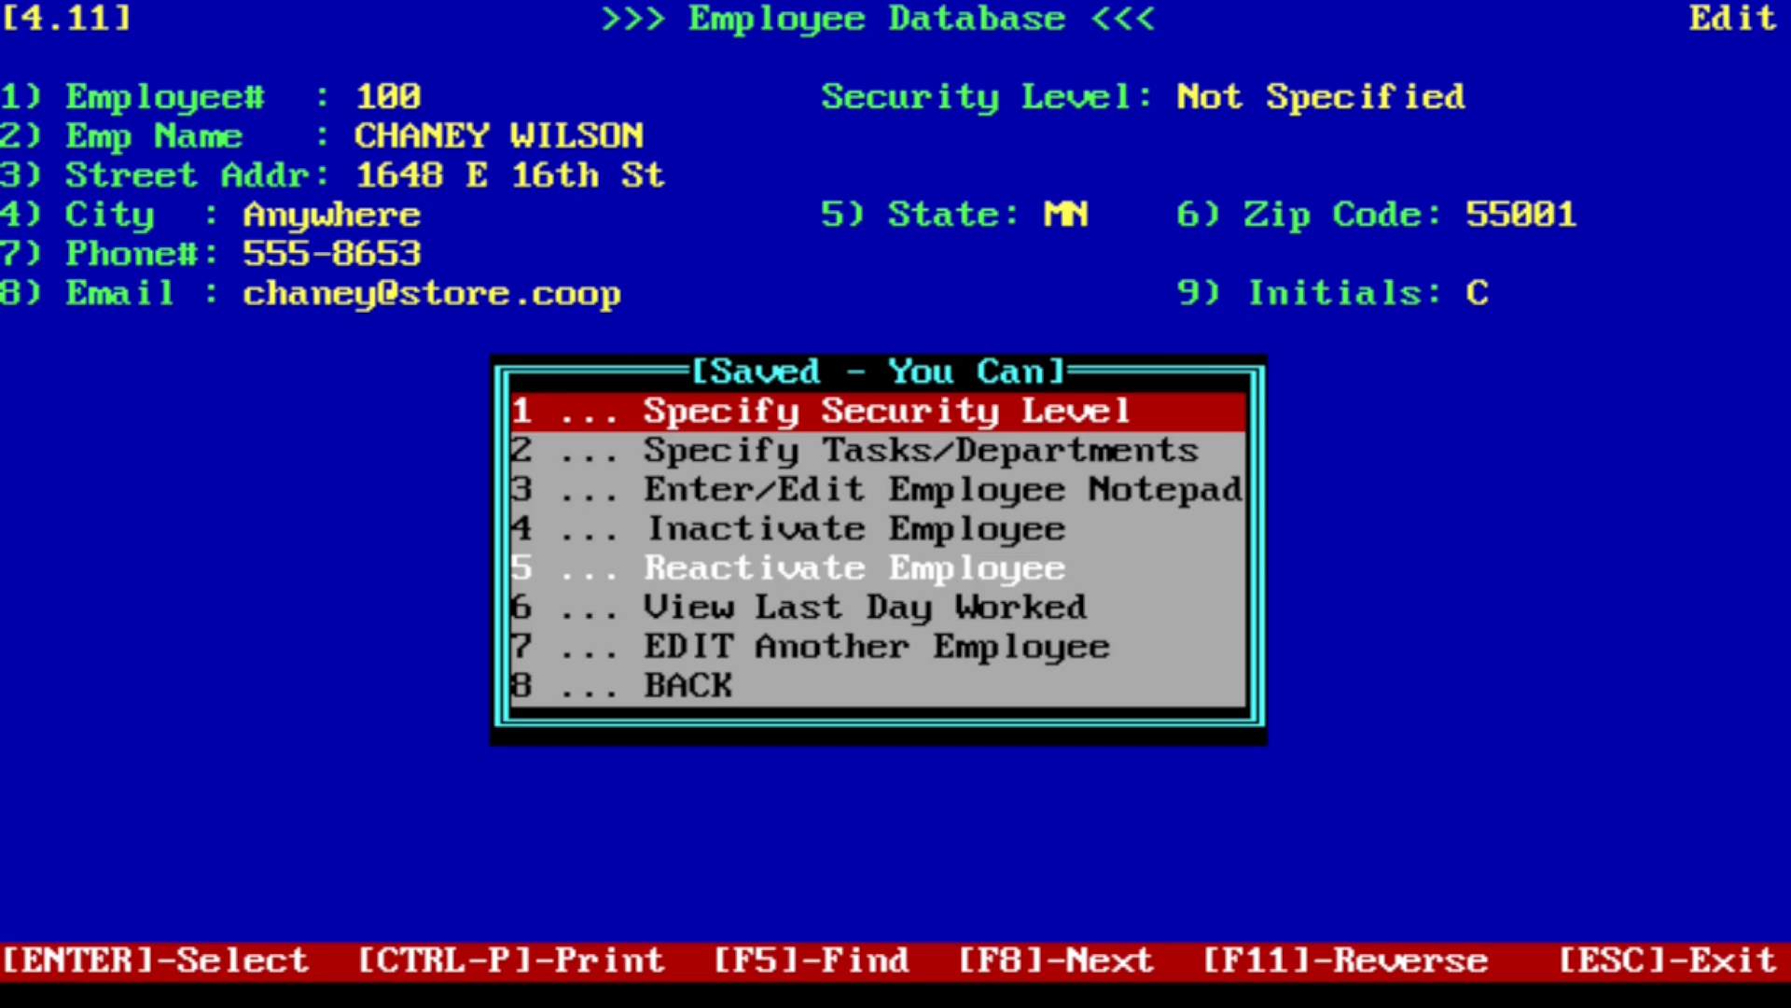
{"action": "key", "text": "Escape"}
{"action": "key", "text": "Escape"}
{"action": "key", "text": "Escape"}
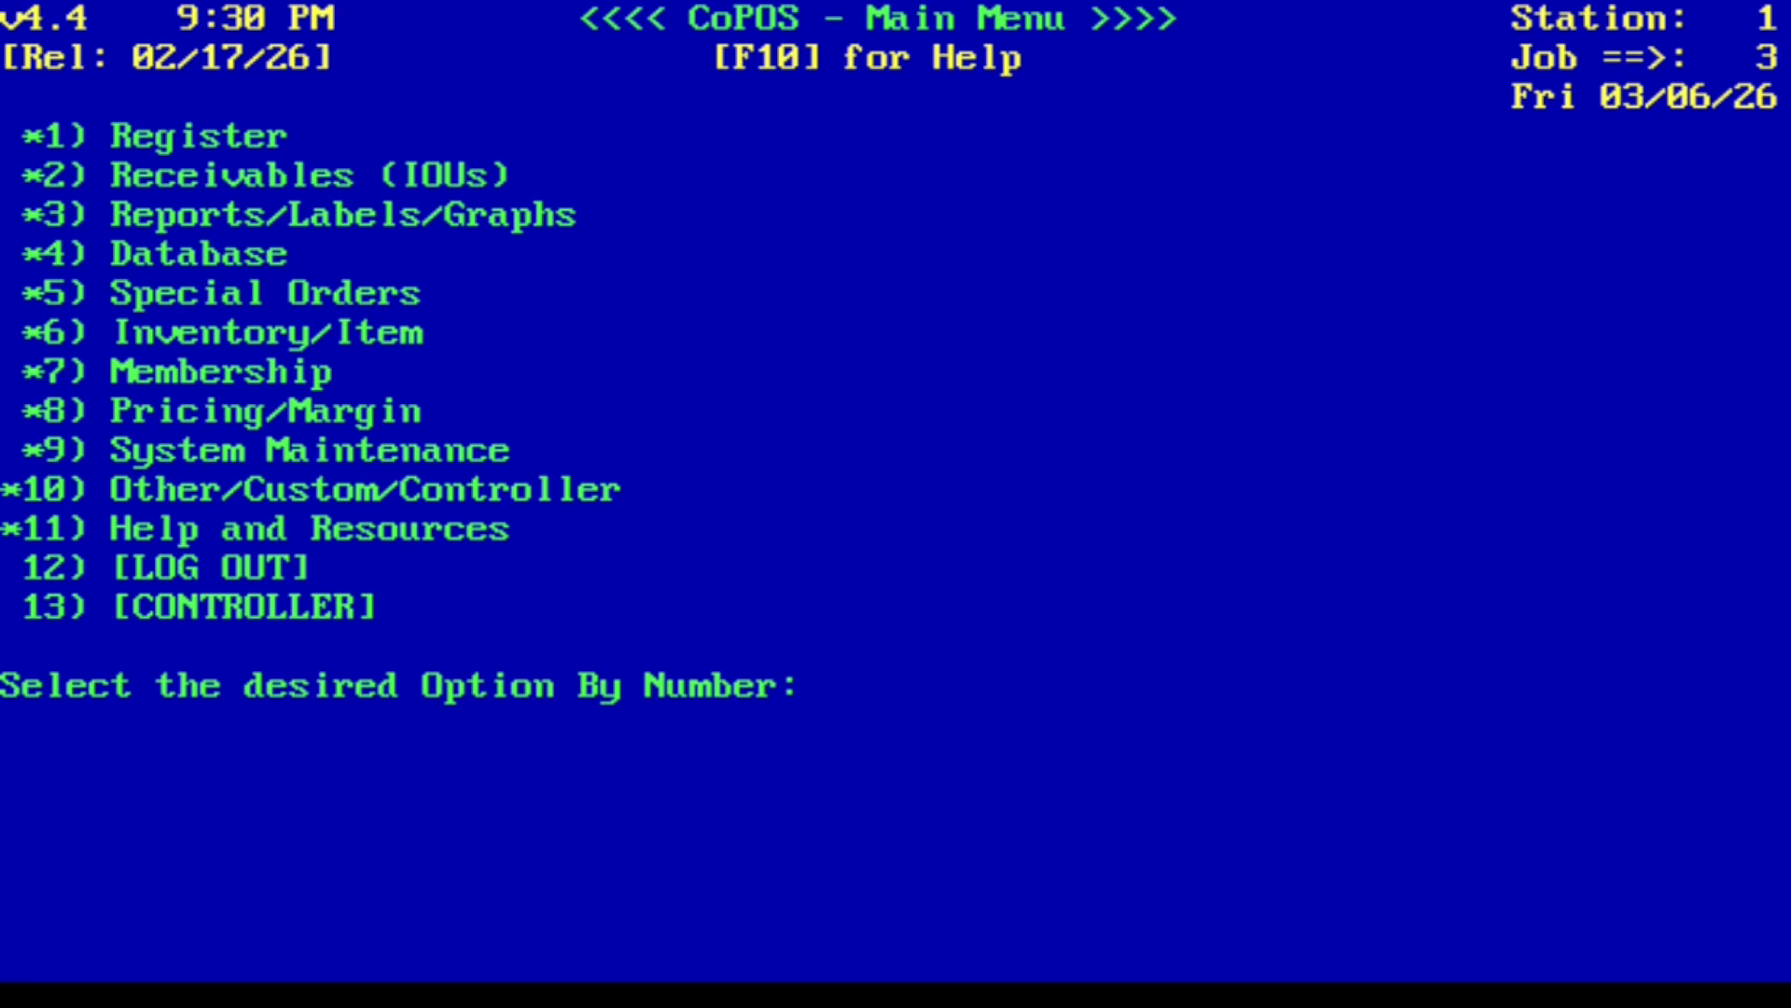
- Open Enter/Edit/View Clock In Message under Timekeeping/Scheduling and enter the default password
{"action": "type", "text": "10"}
{"action": "key", "text": "Return"}
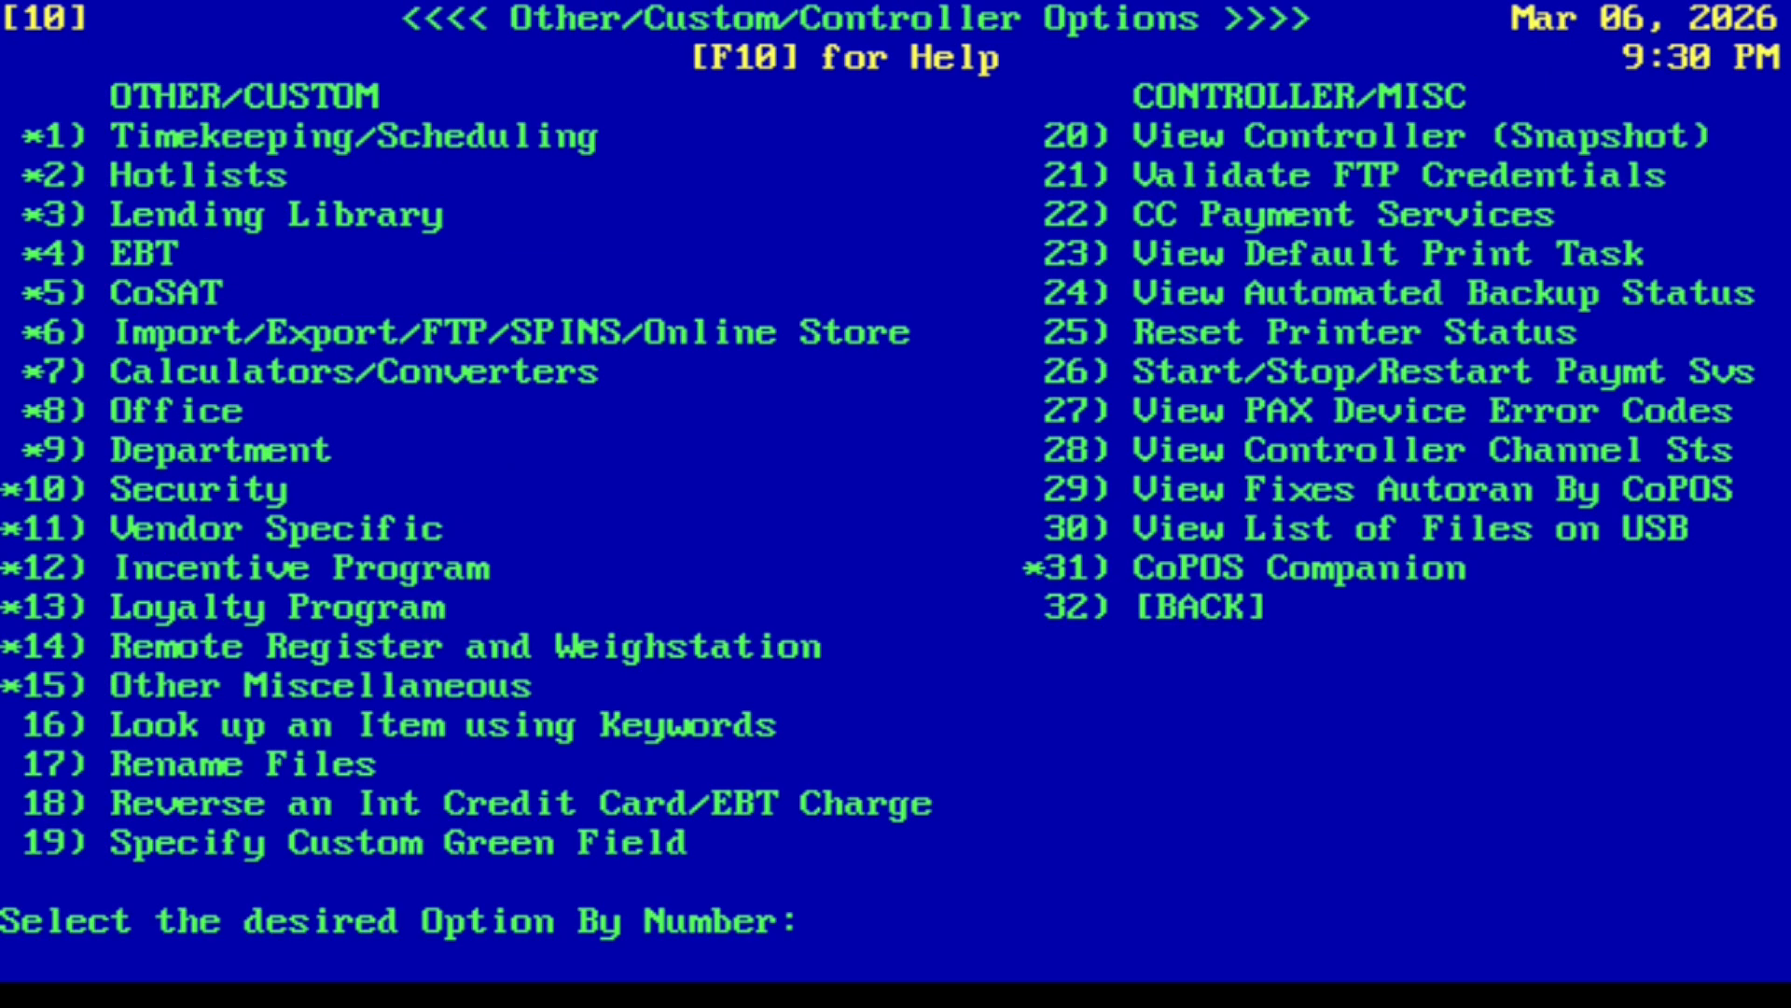
{"action": "type", "text": "1"}
{"action": "key", "text": "Return"}
{"action": "type", "text": "10"}
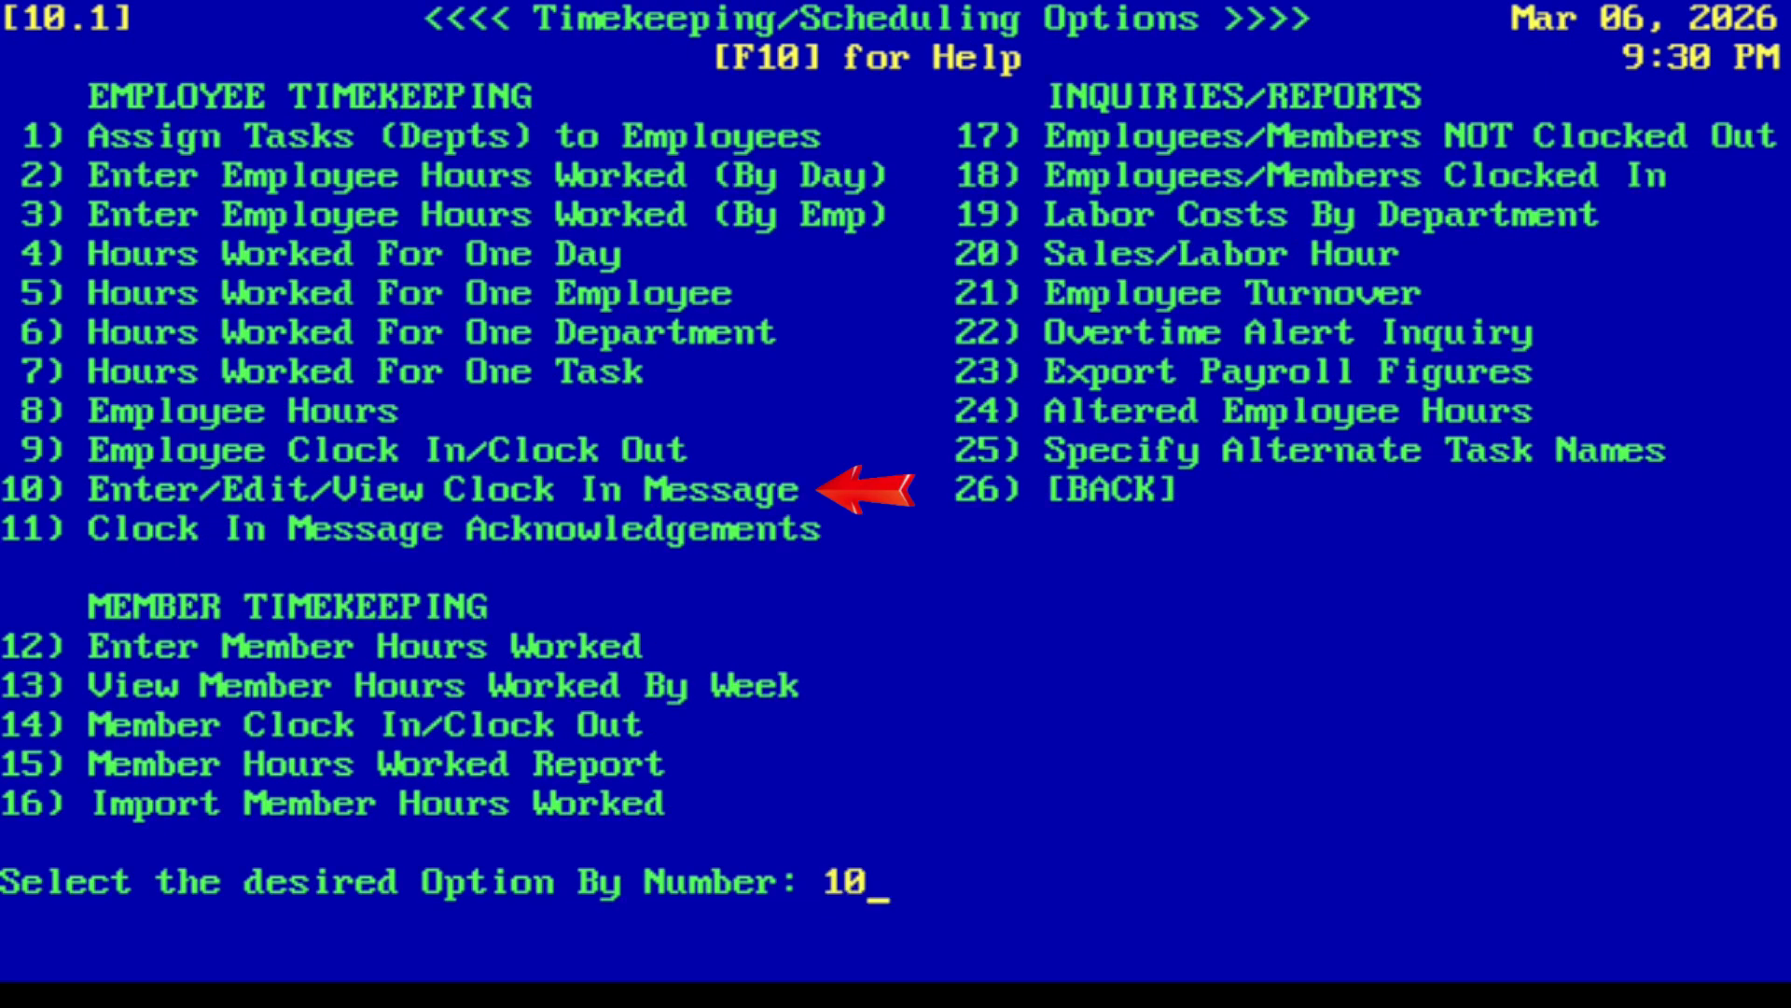
{"action": "key", "text": "Return"}
{"action": "key", "text": "e"}
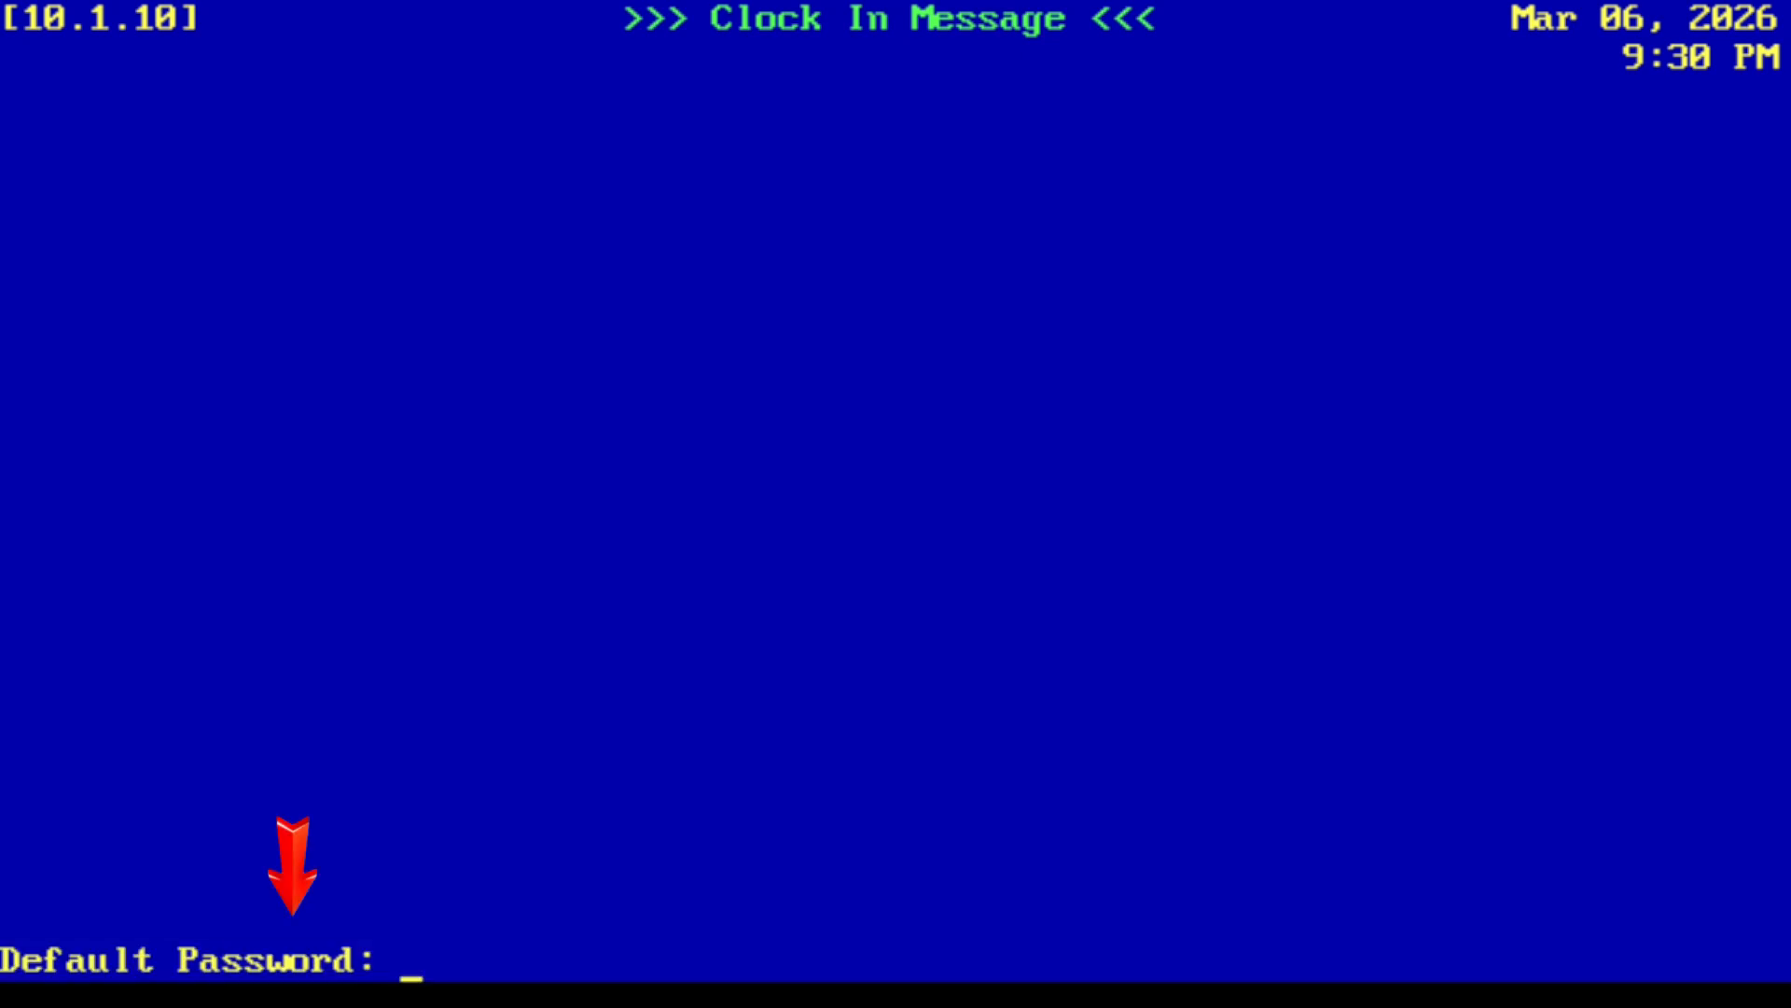
{"action": "key", "text": "Return"}
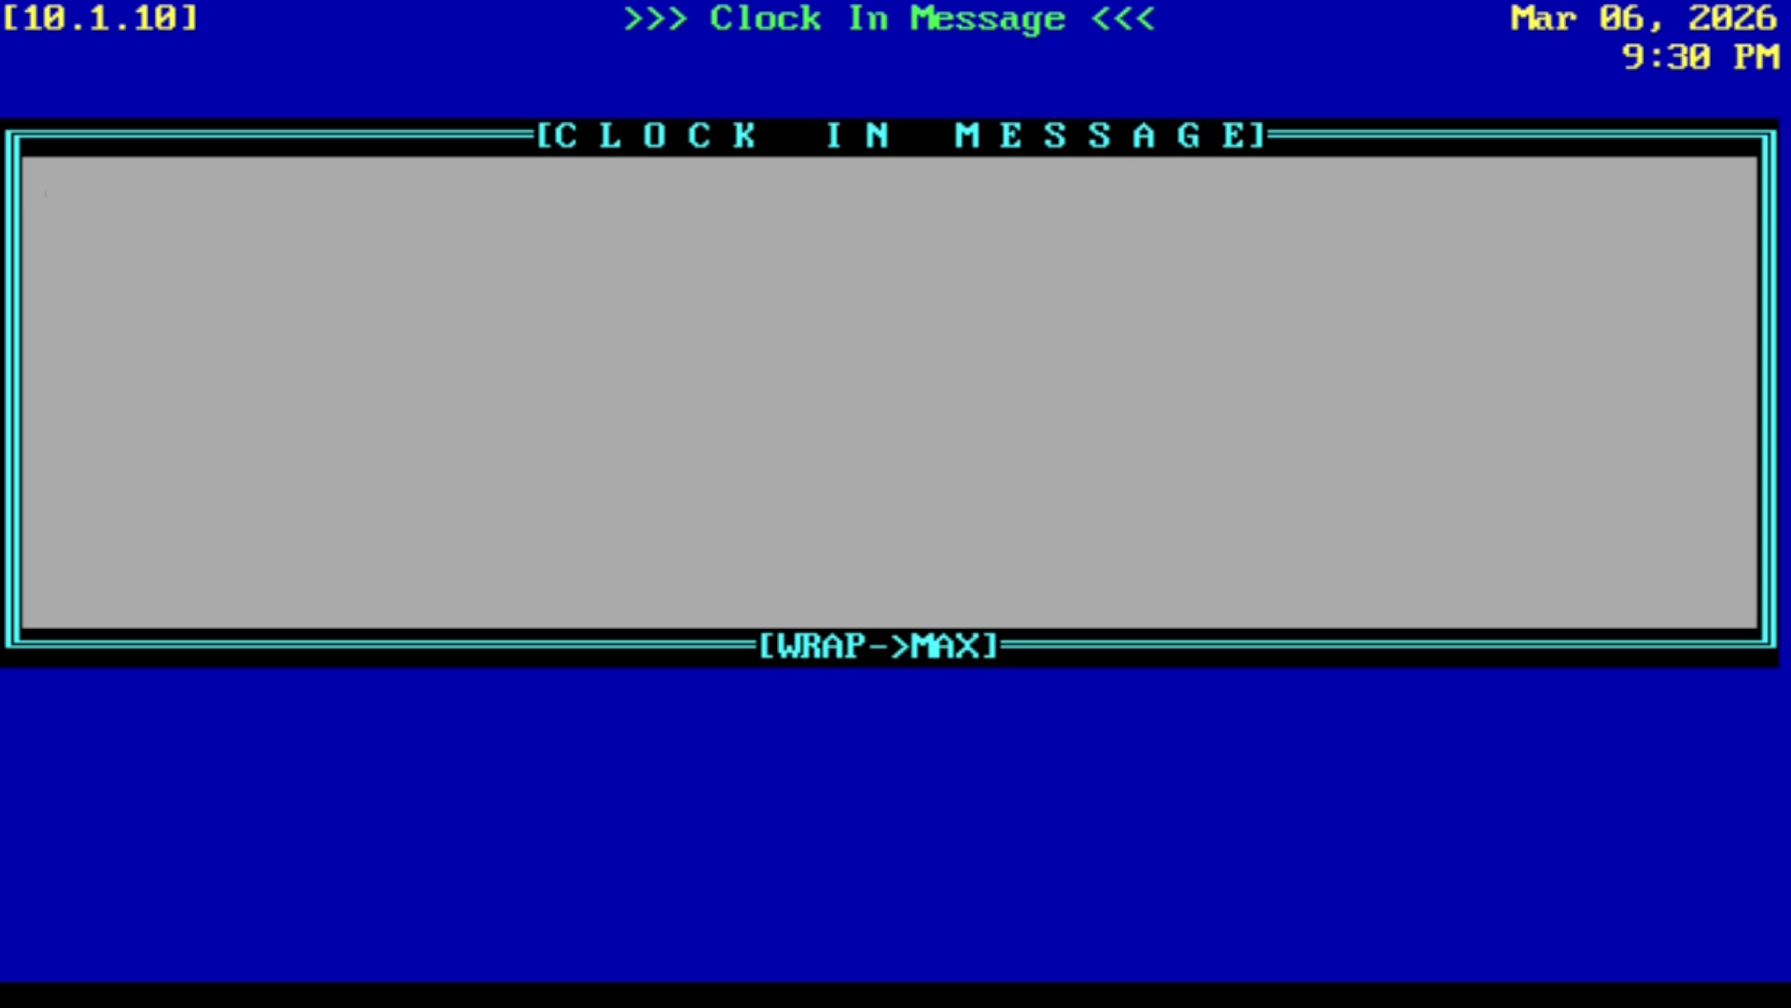
- Write the clock-in message 'Help yourself to treats in the breakroom! -Your loving manager' and save it with purge date Mar 13, 2026
{"action": "type", "text": "Help yourself to"}
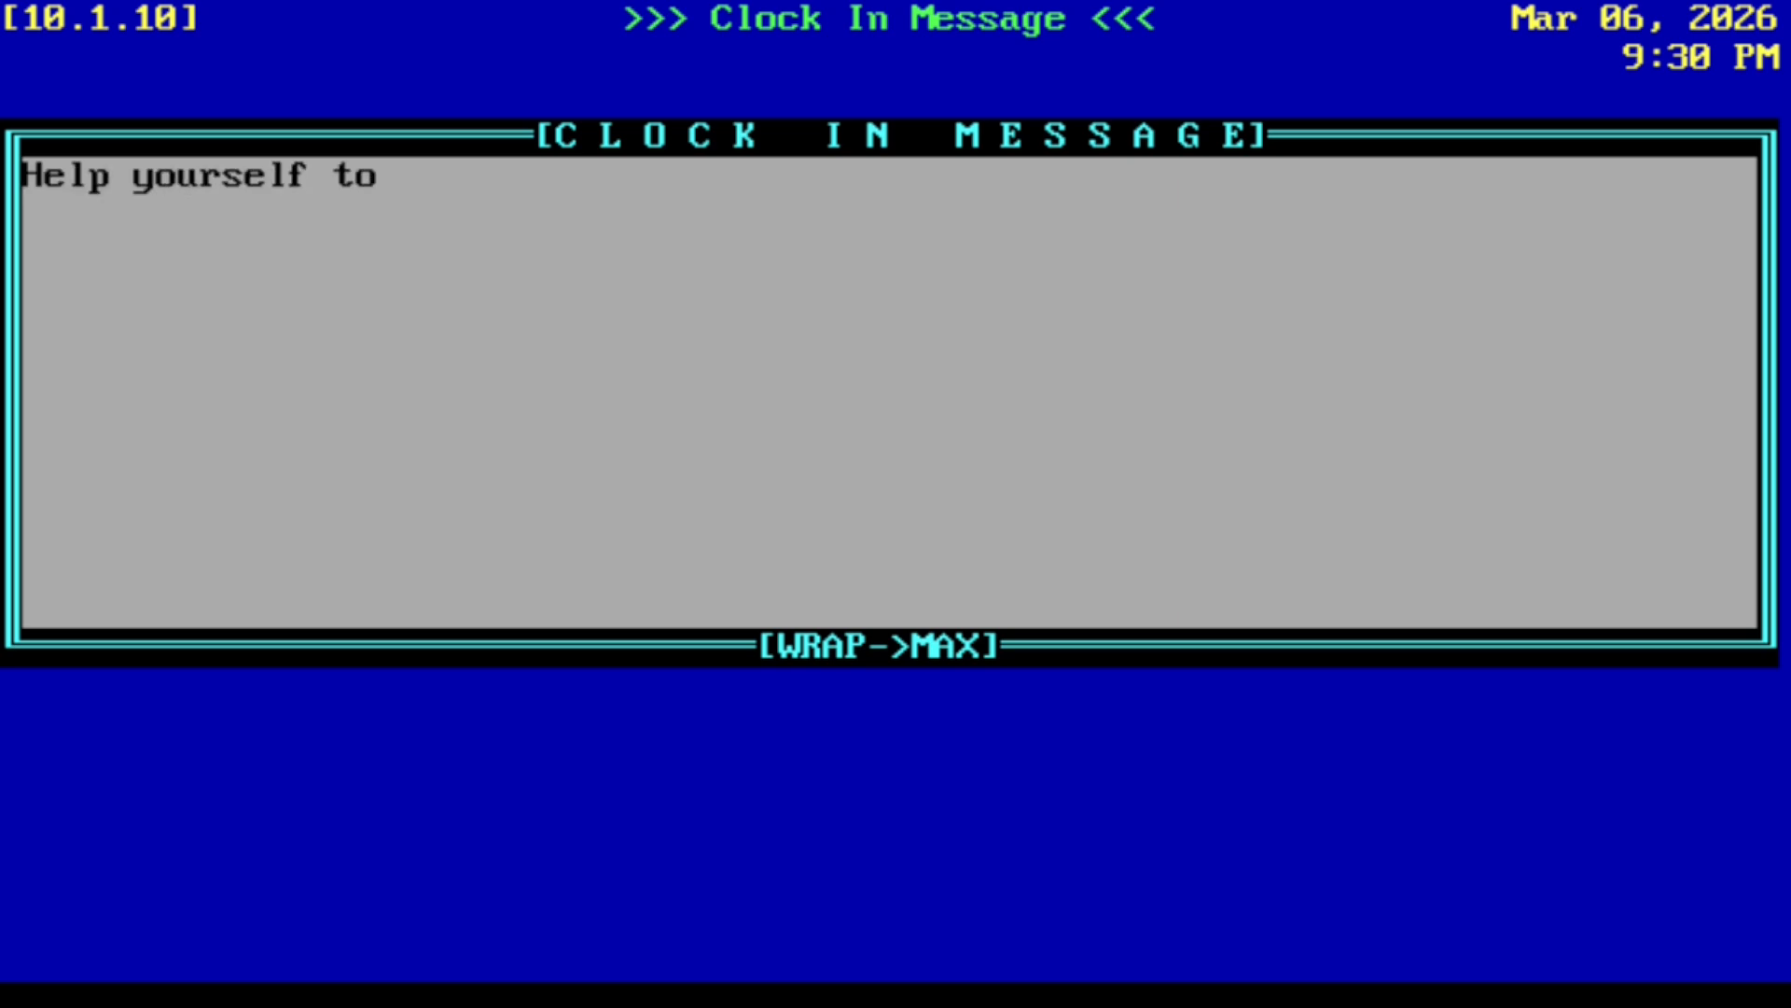
{"action": "type", "text": " treats in the breakroom! -Your loving manager"}
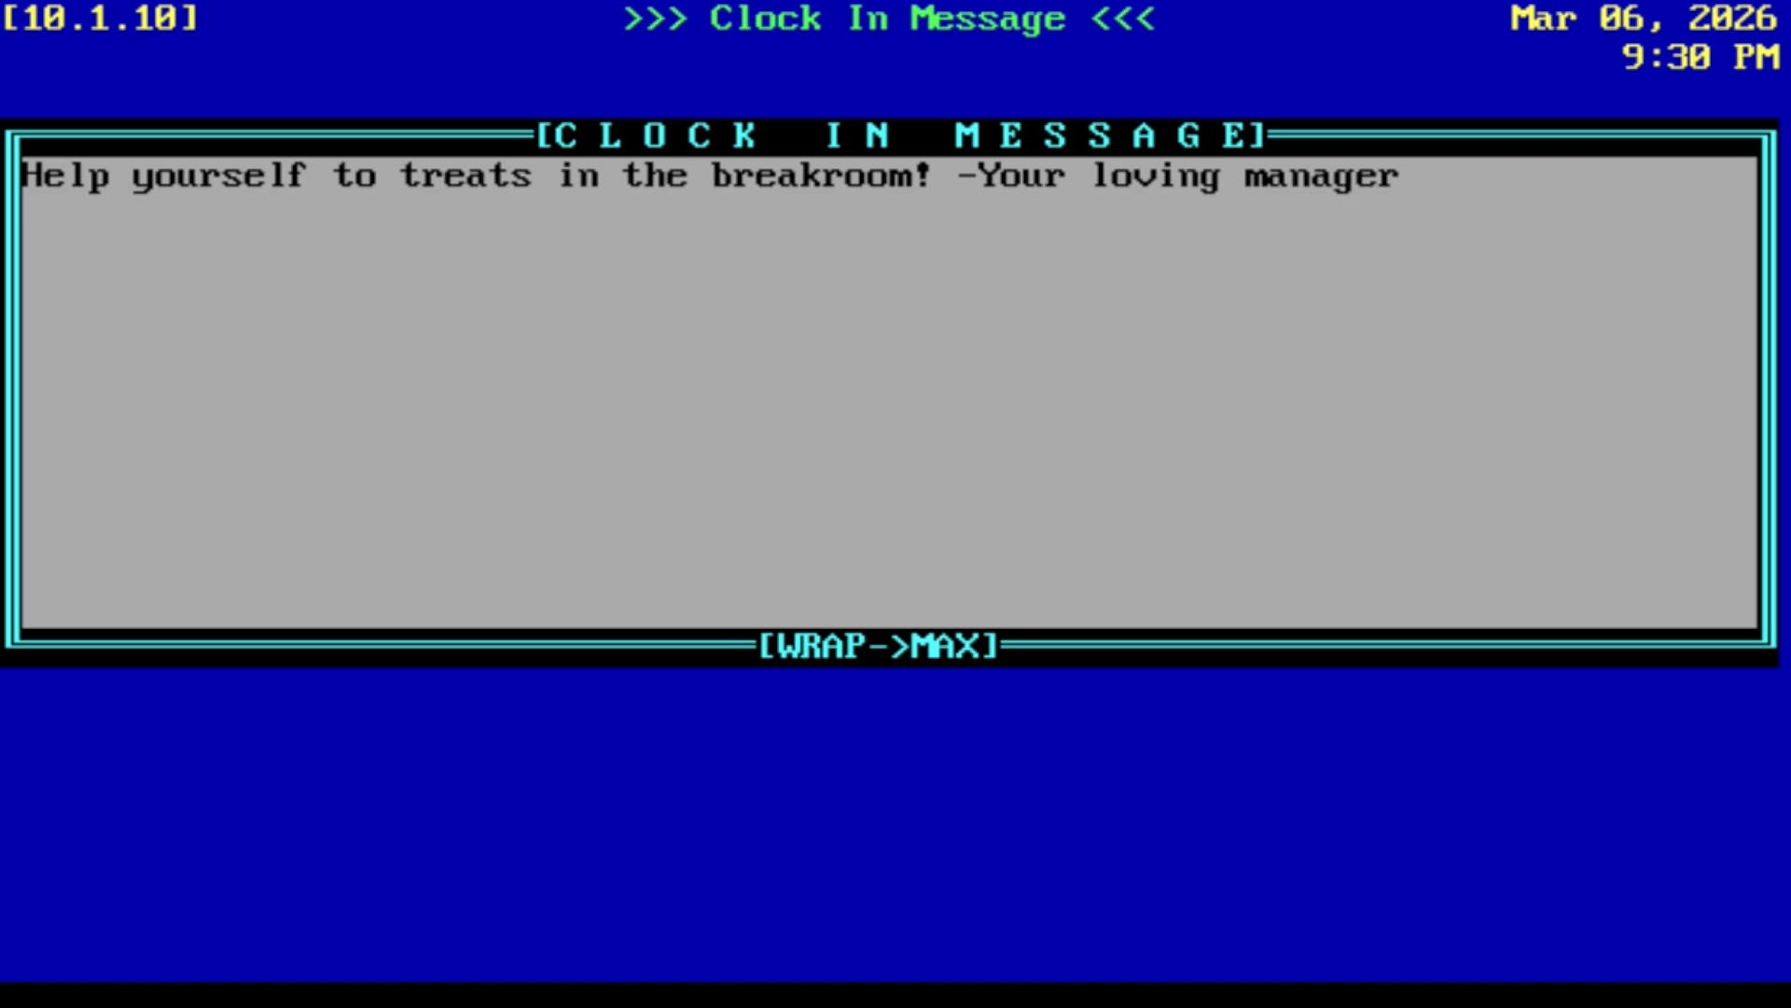
{"action": "key", "text": "Escape"}
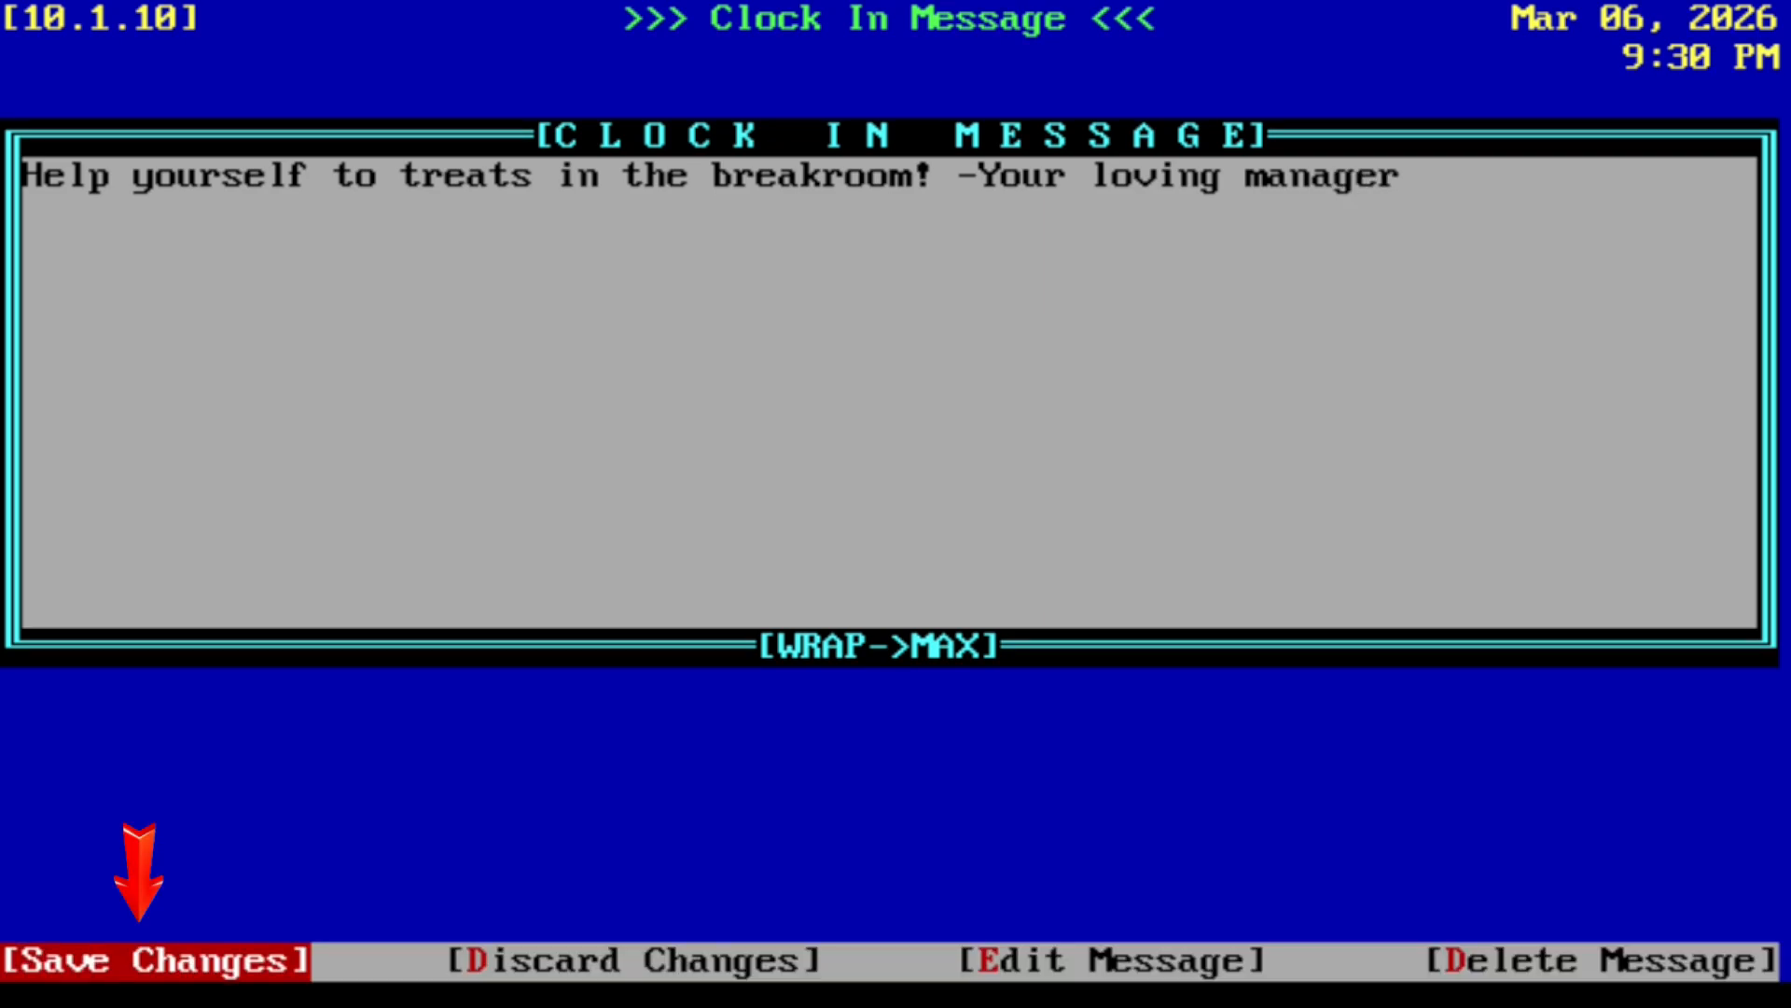
{"action": "key", "text": "Return"}
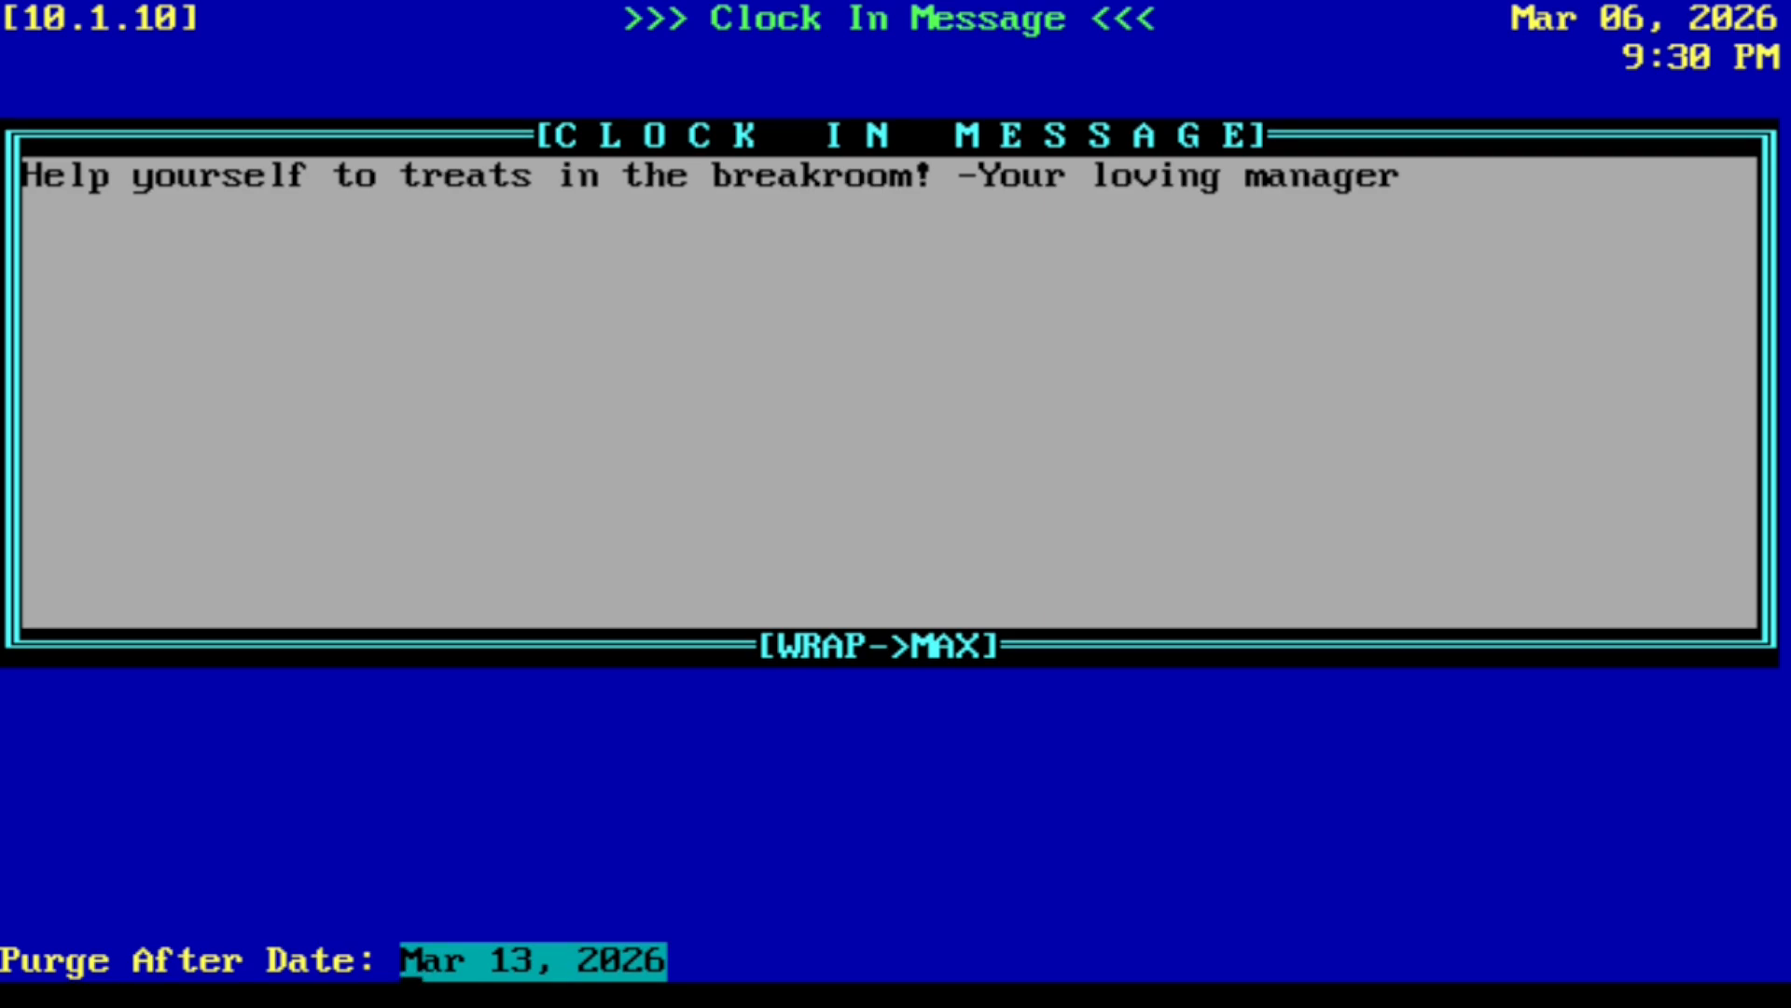
{"action": "key", "text": "Return"}
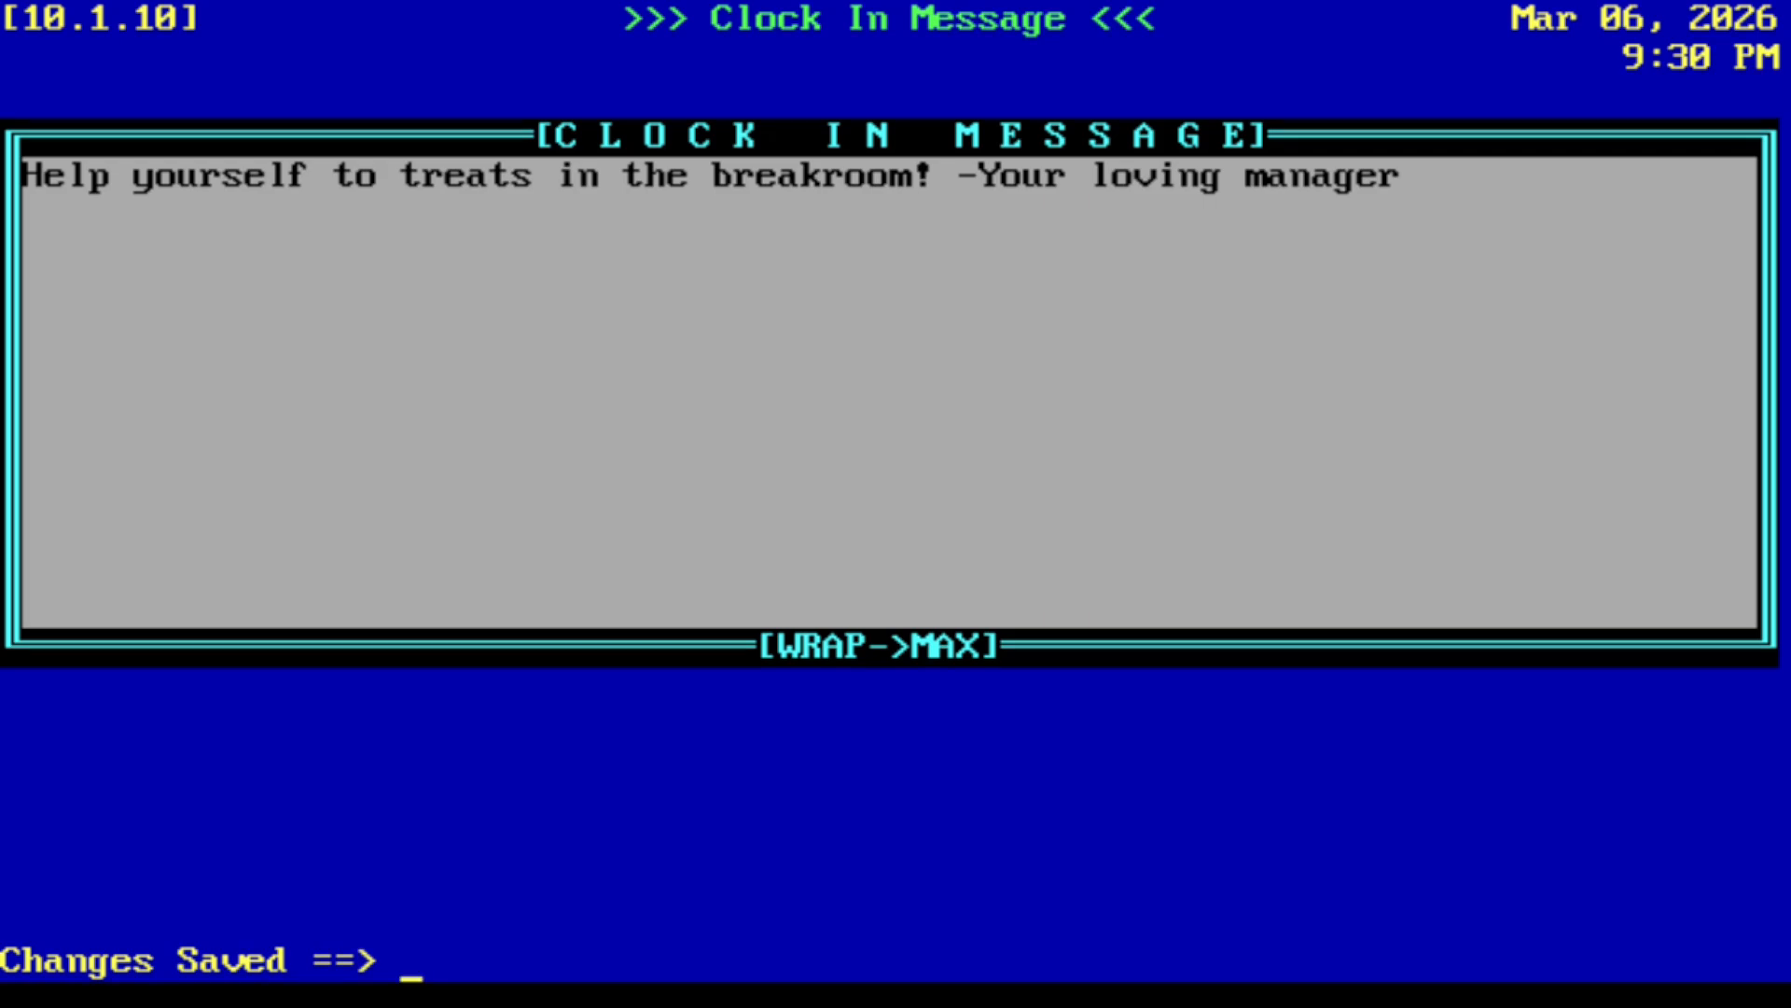
{"action": "key", "text": "Return"}
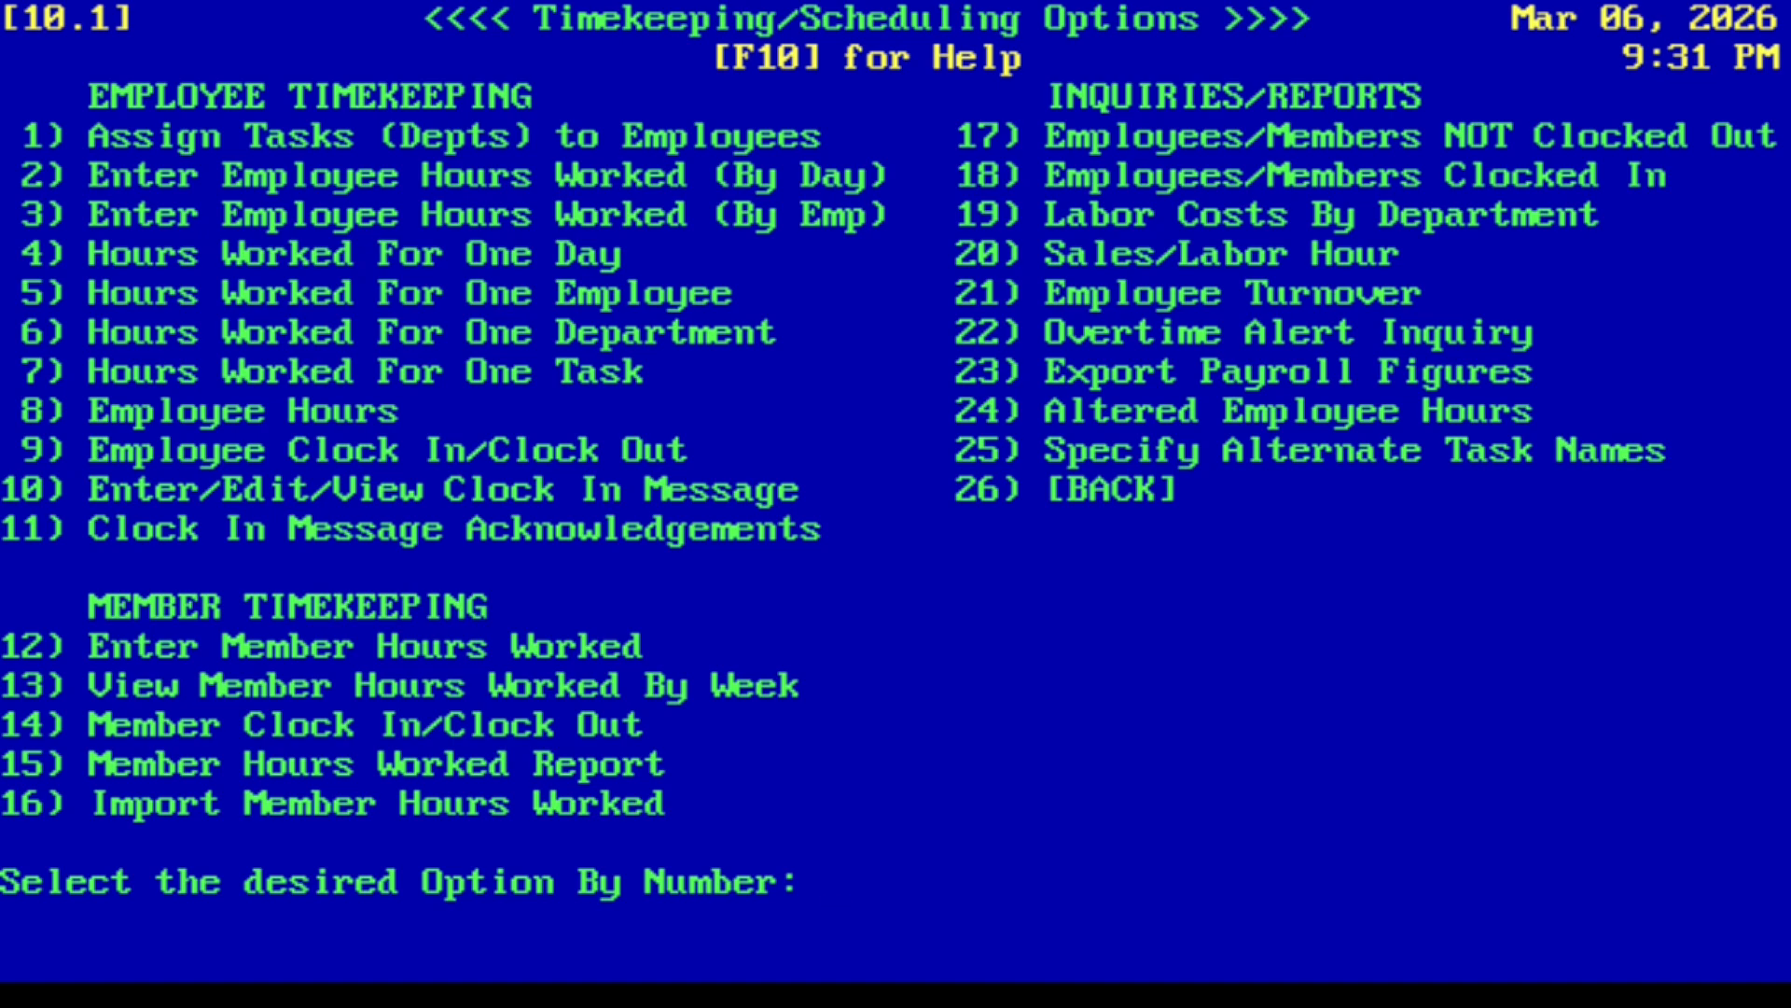
- Return to the main menu, open Employee Clock In/Clock Out, and clock the employee in to the Cashier department
{"action": "key", "text": "Escape"}
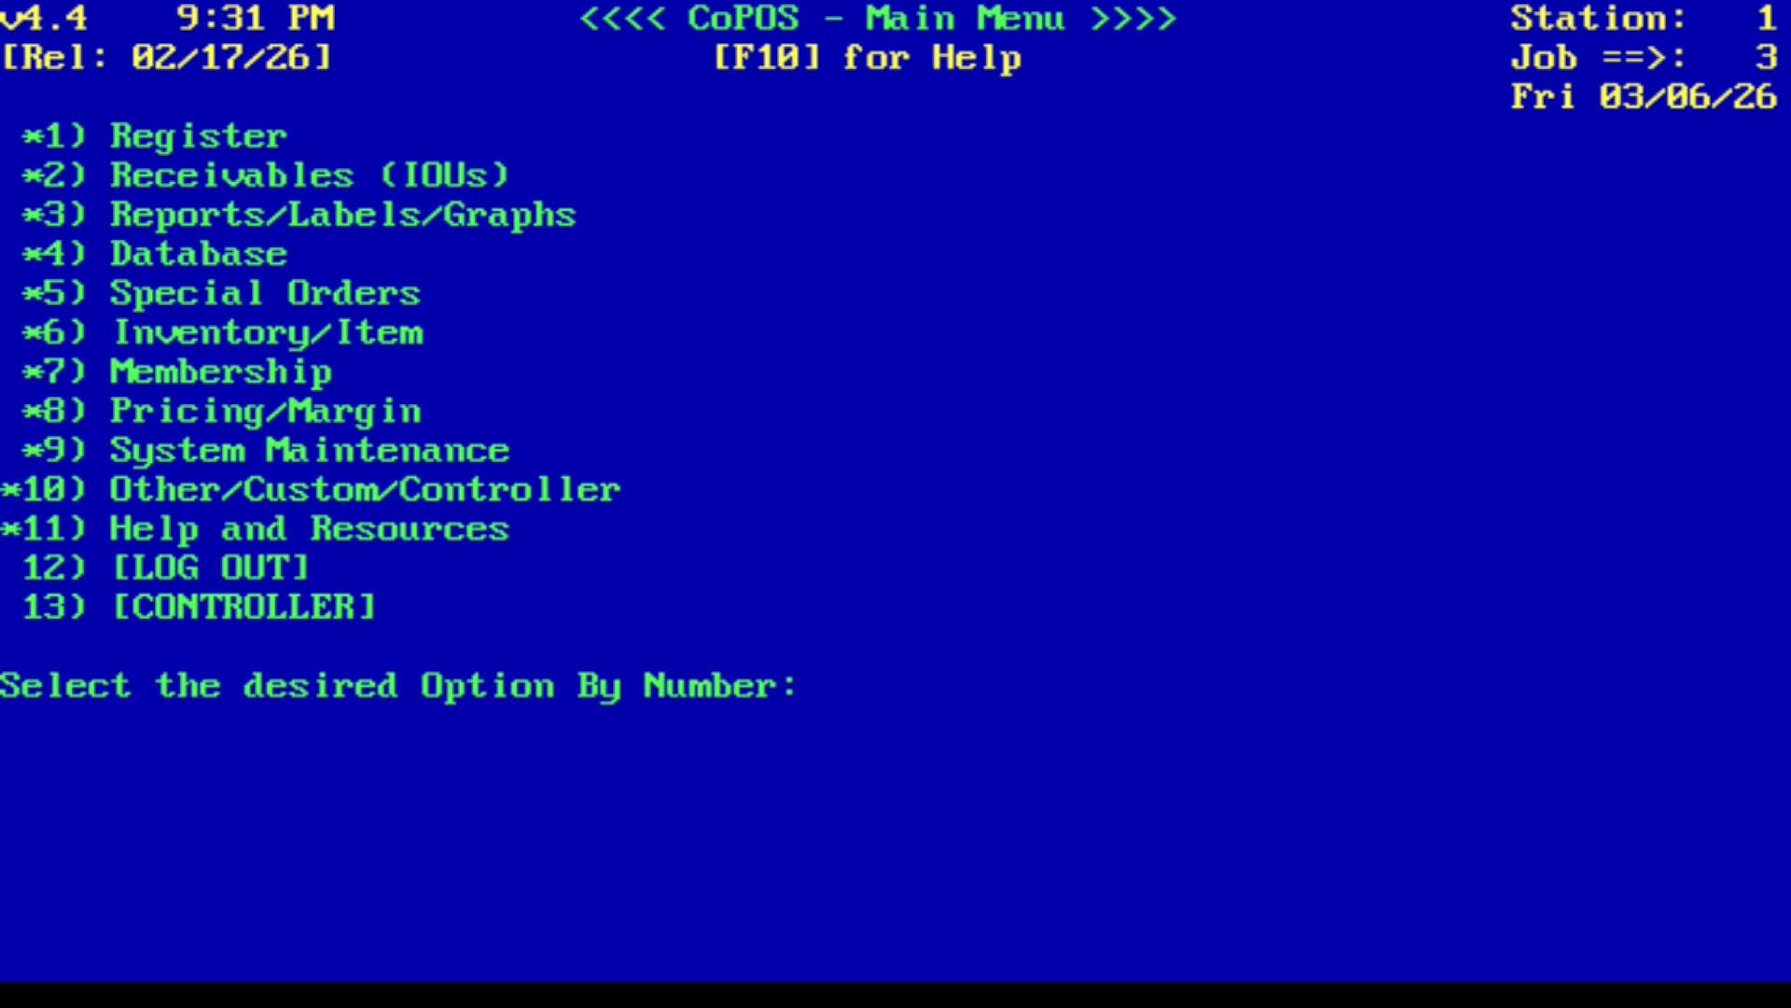
{"action": "type", "text": "Clock"}
{"action": "key", "text": "Return"}
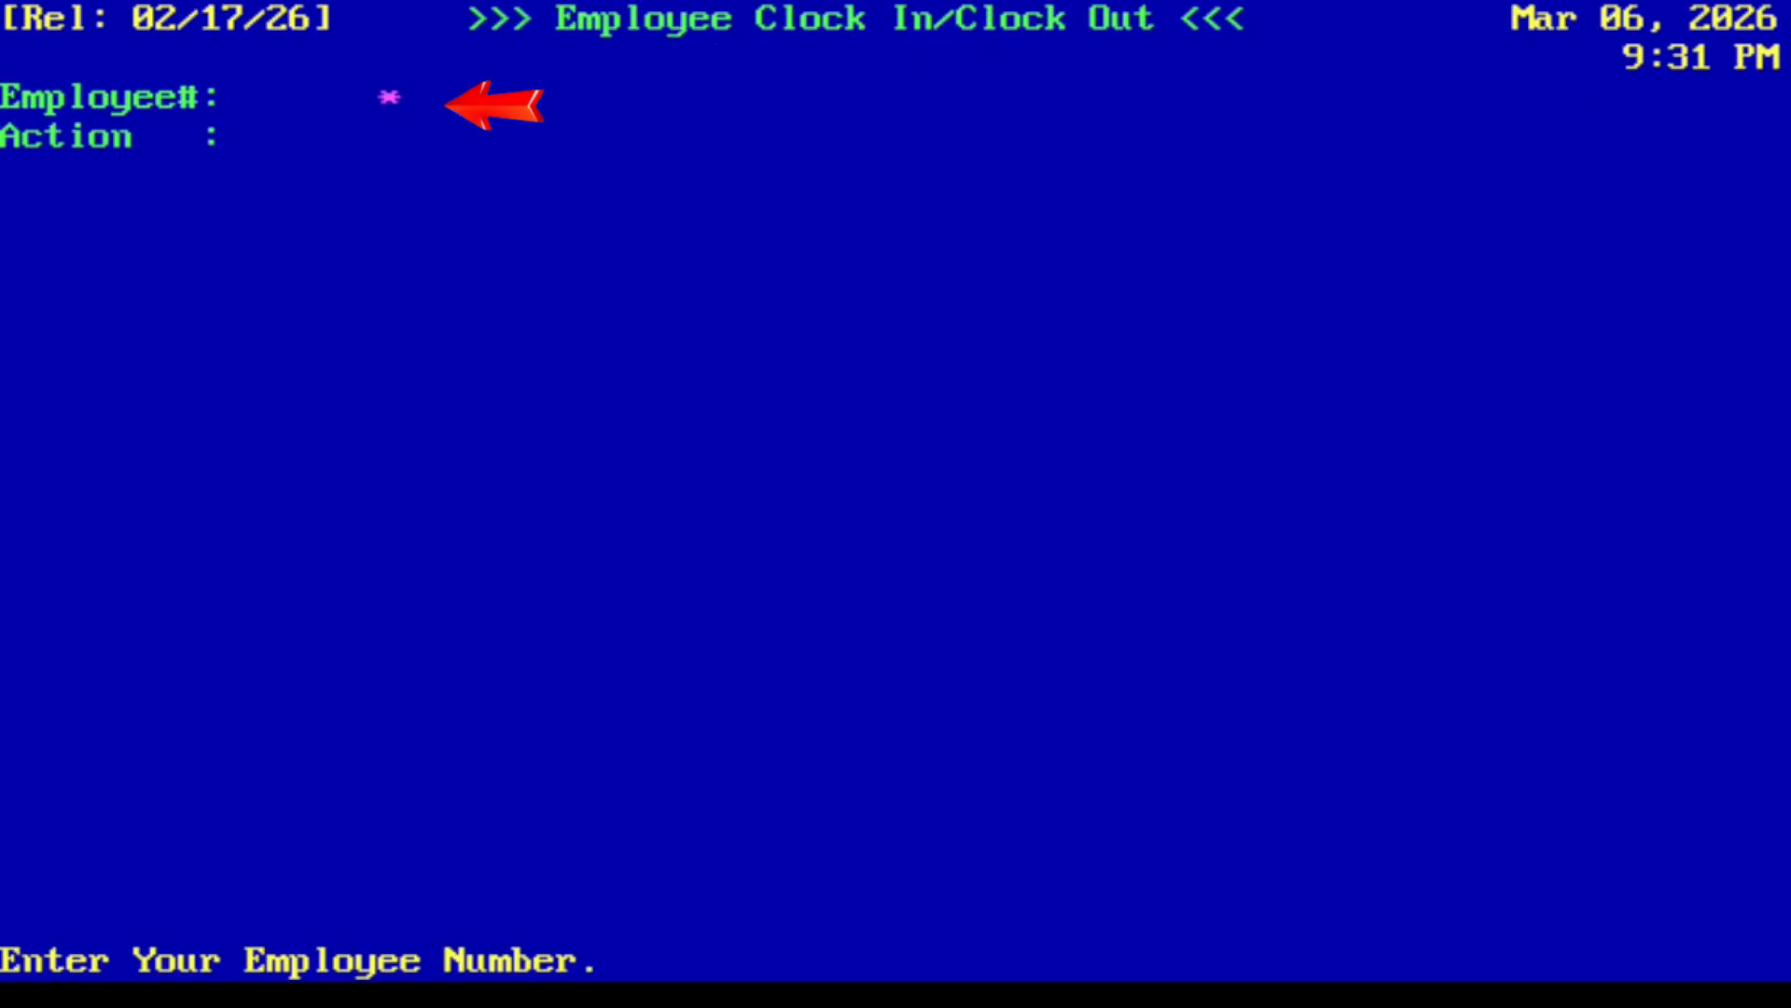
{"action": "key", "text": "Return"}
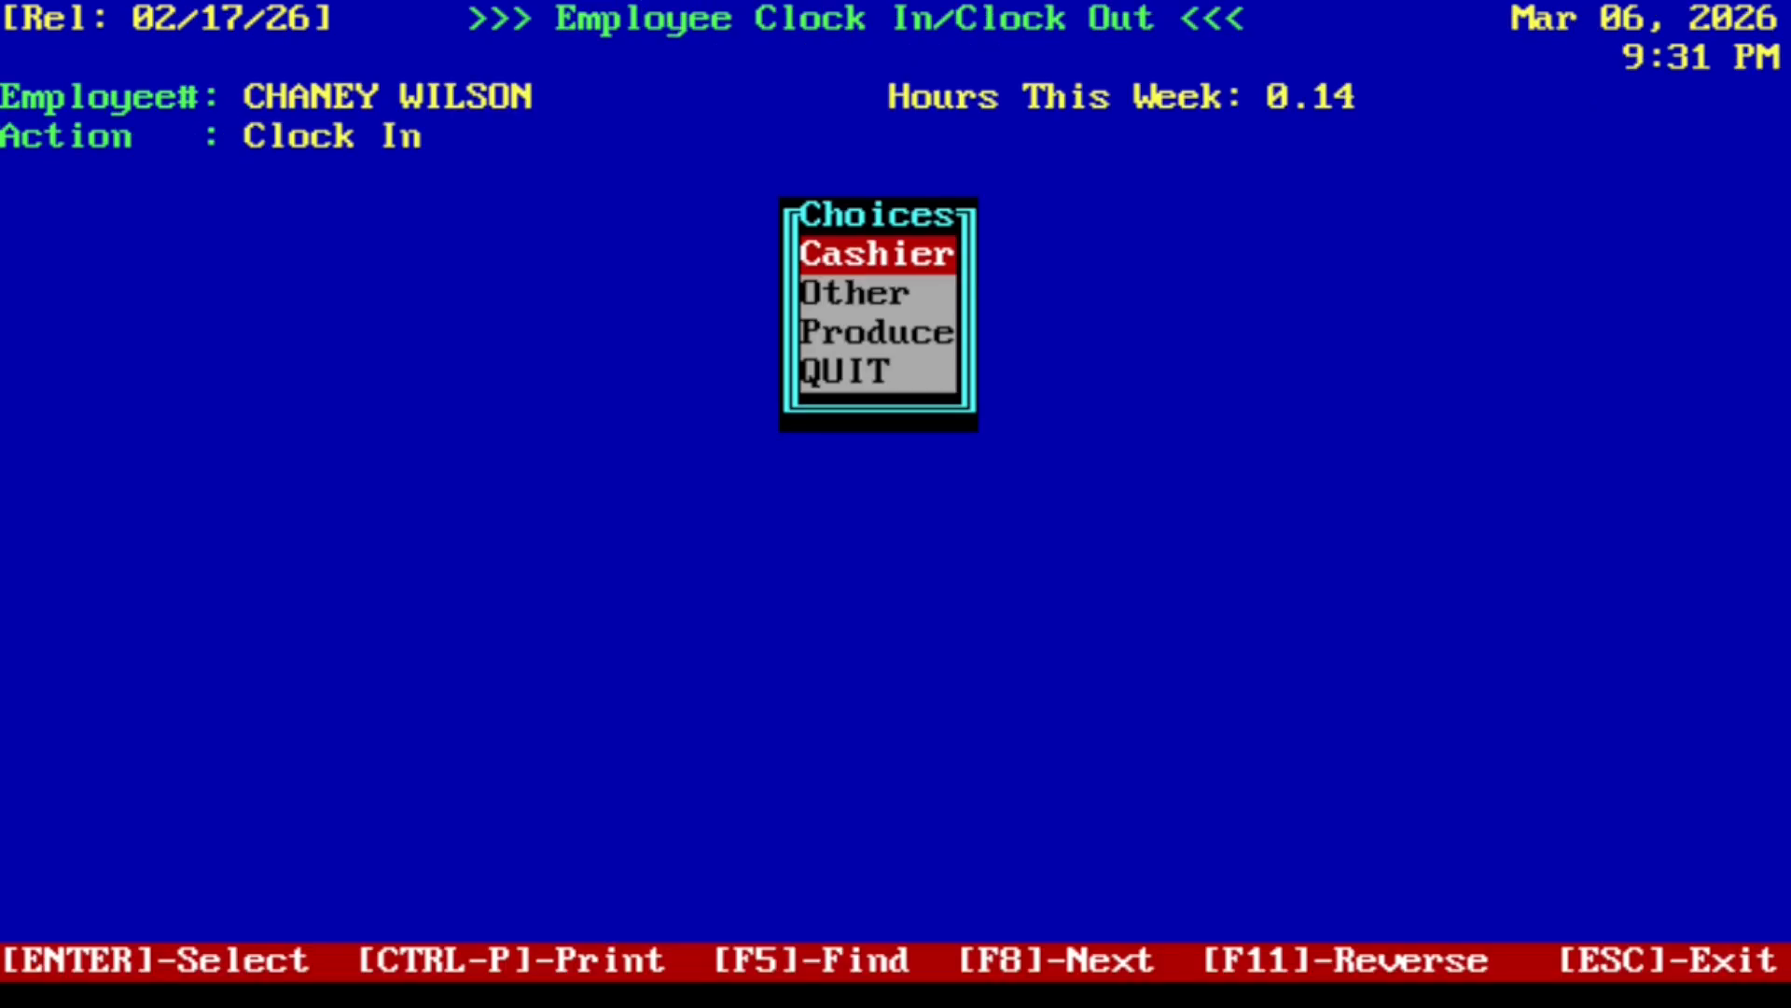
{"action": "key", "text": "Return"}
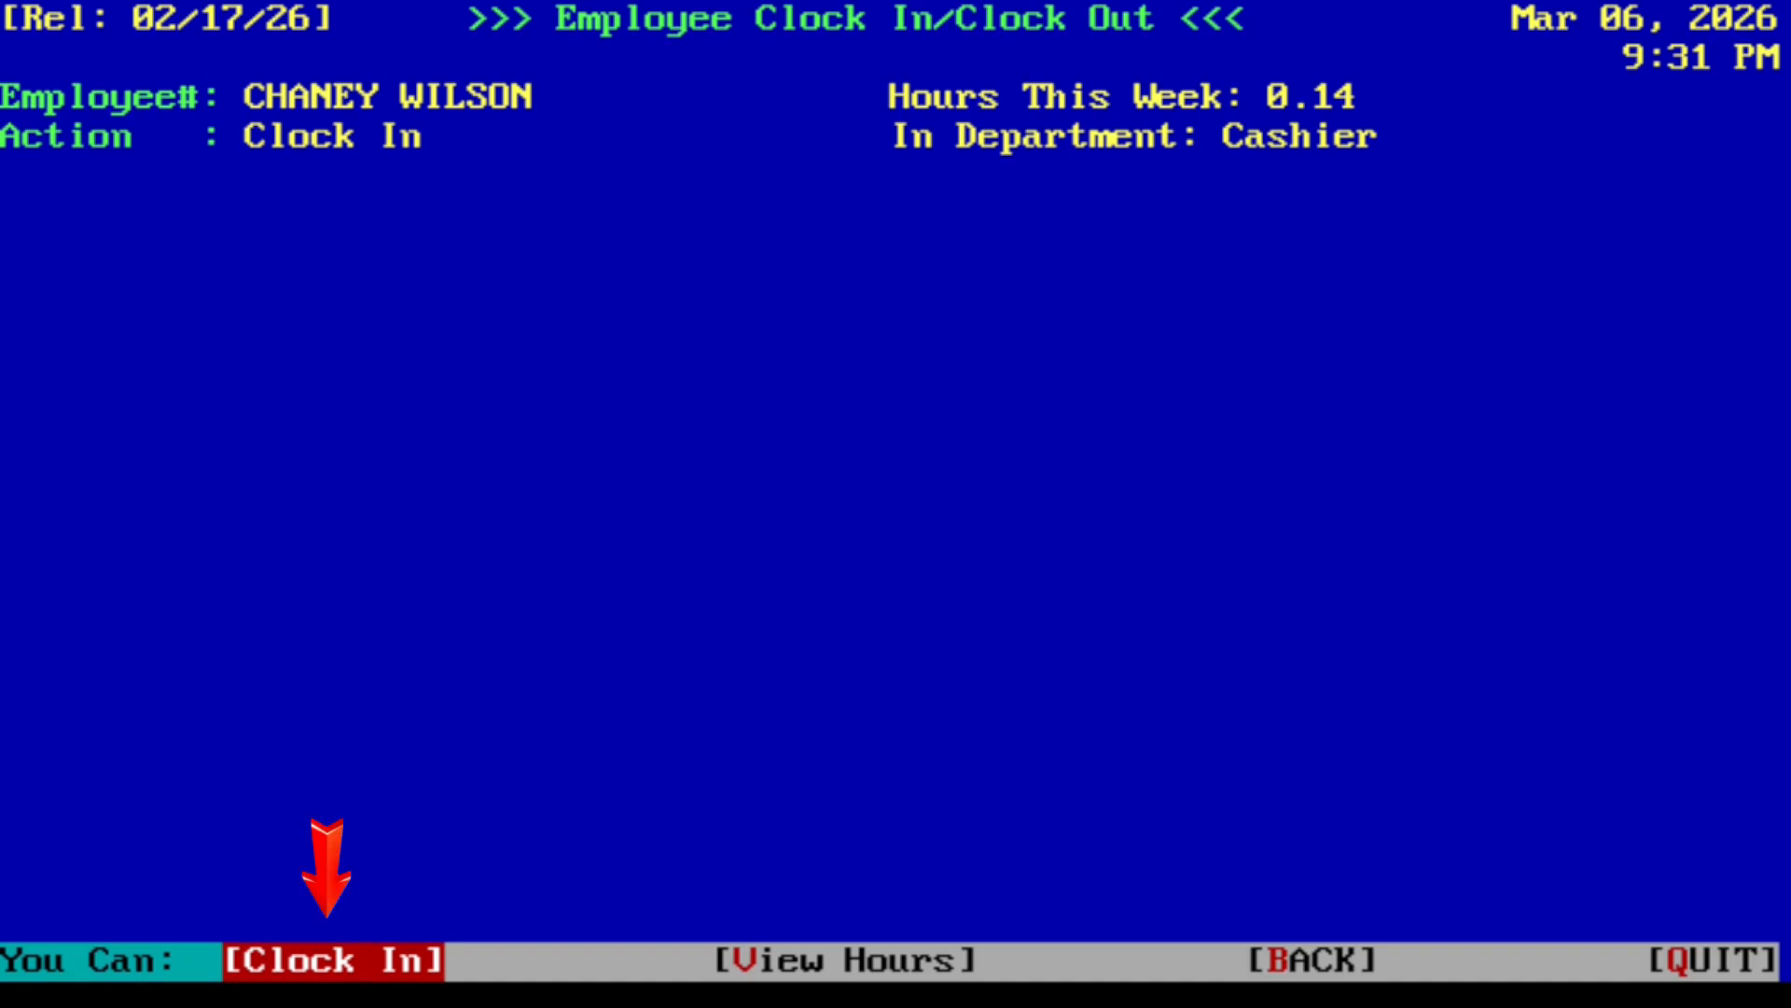
{"action": "key", "text": "Return"}
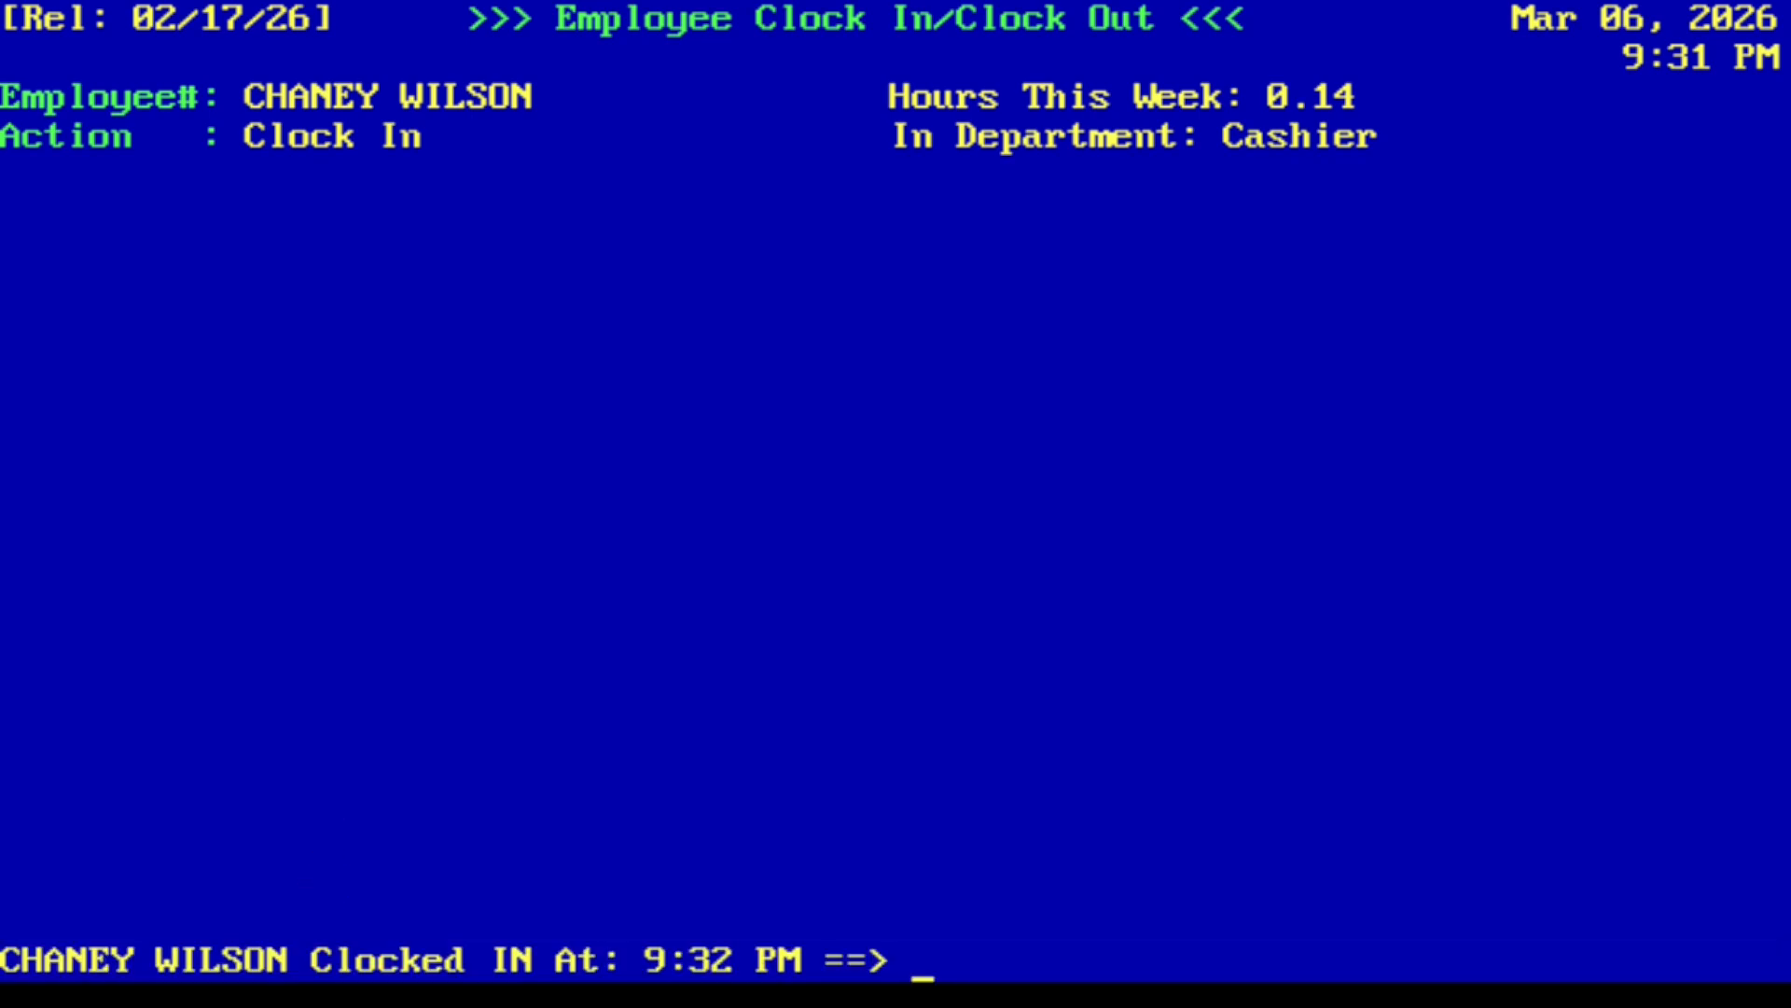
- Acknowledge the employee note and then the clock-in message with Yes
{"action": "key", "text": "Return"}
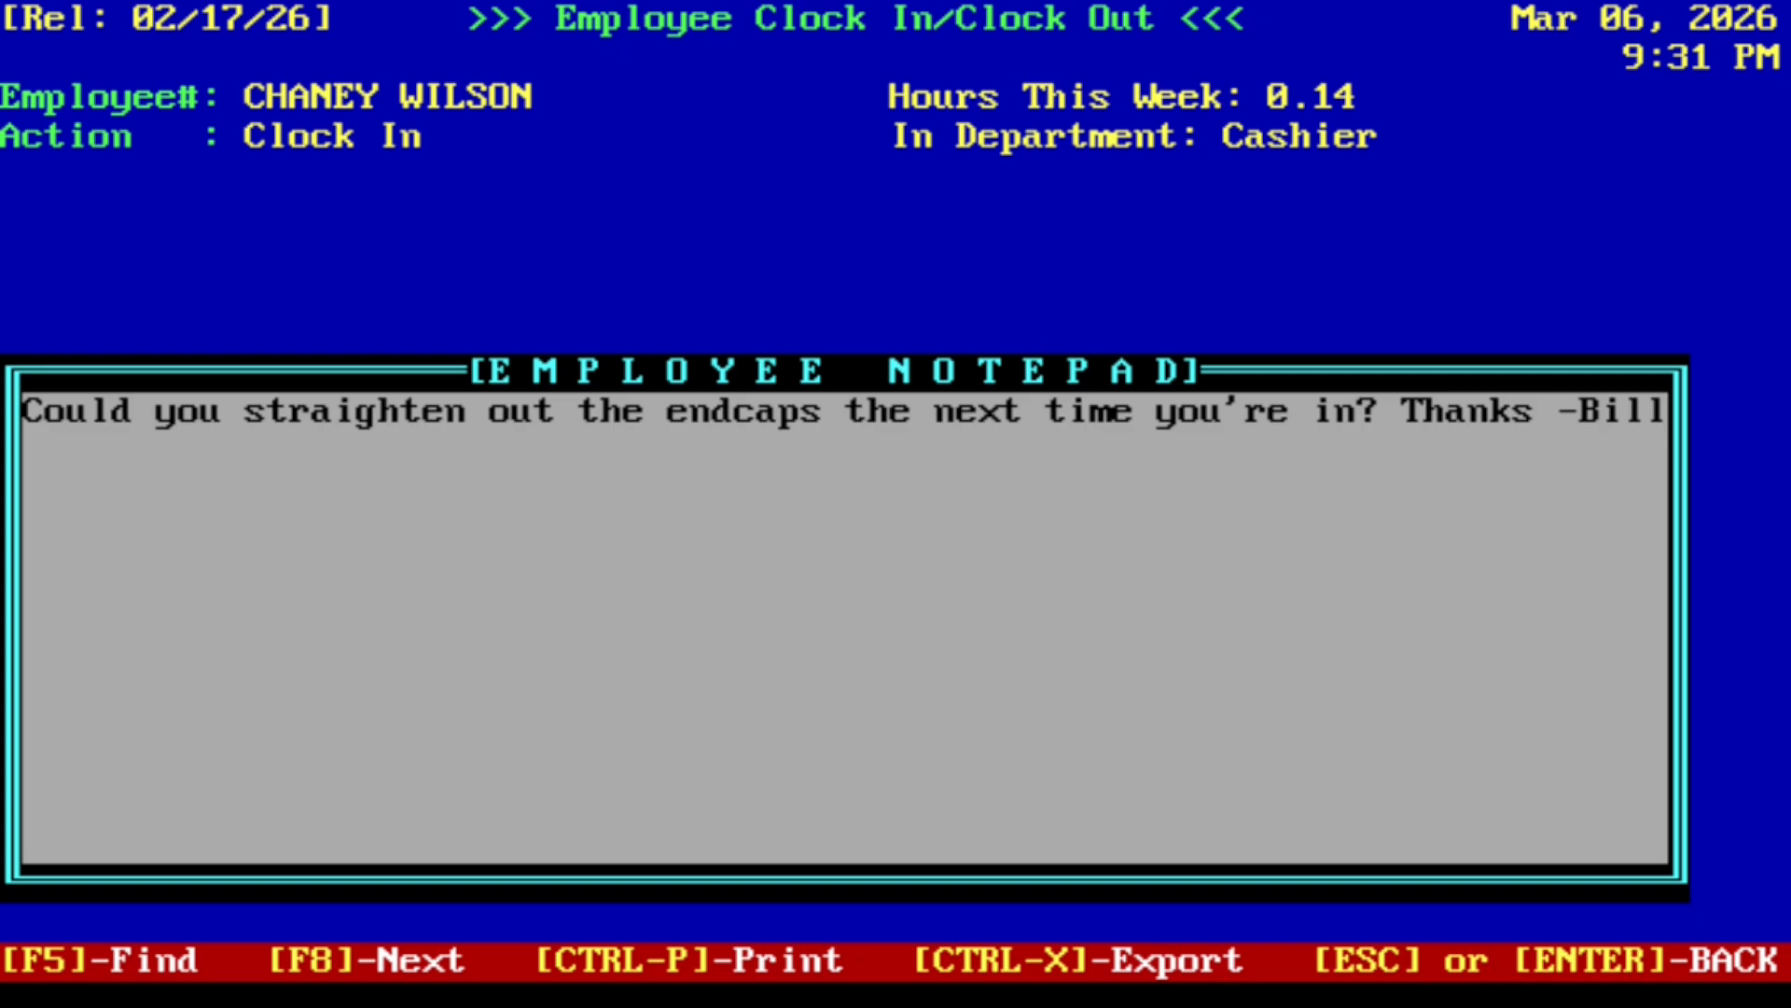
{"action": "key", "text": "Return"}
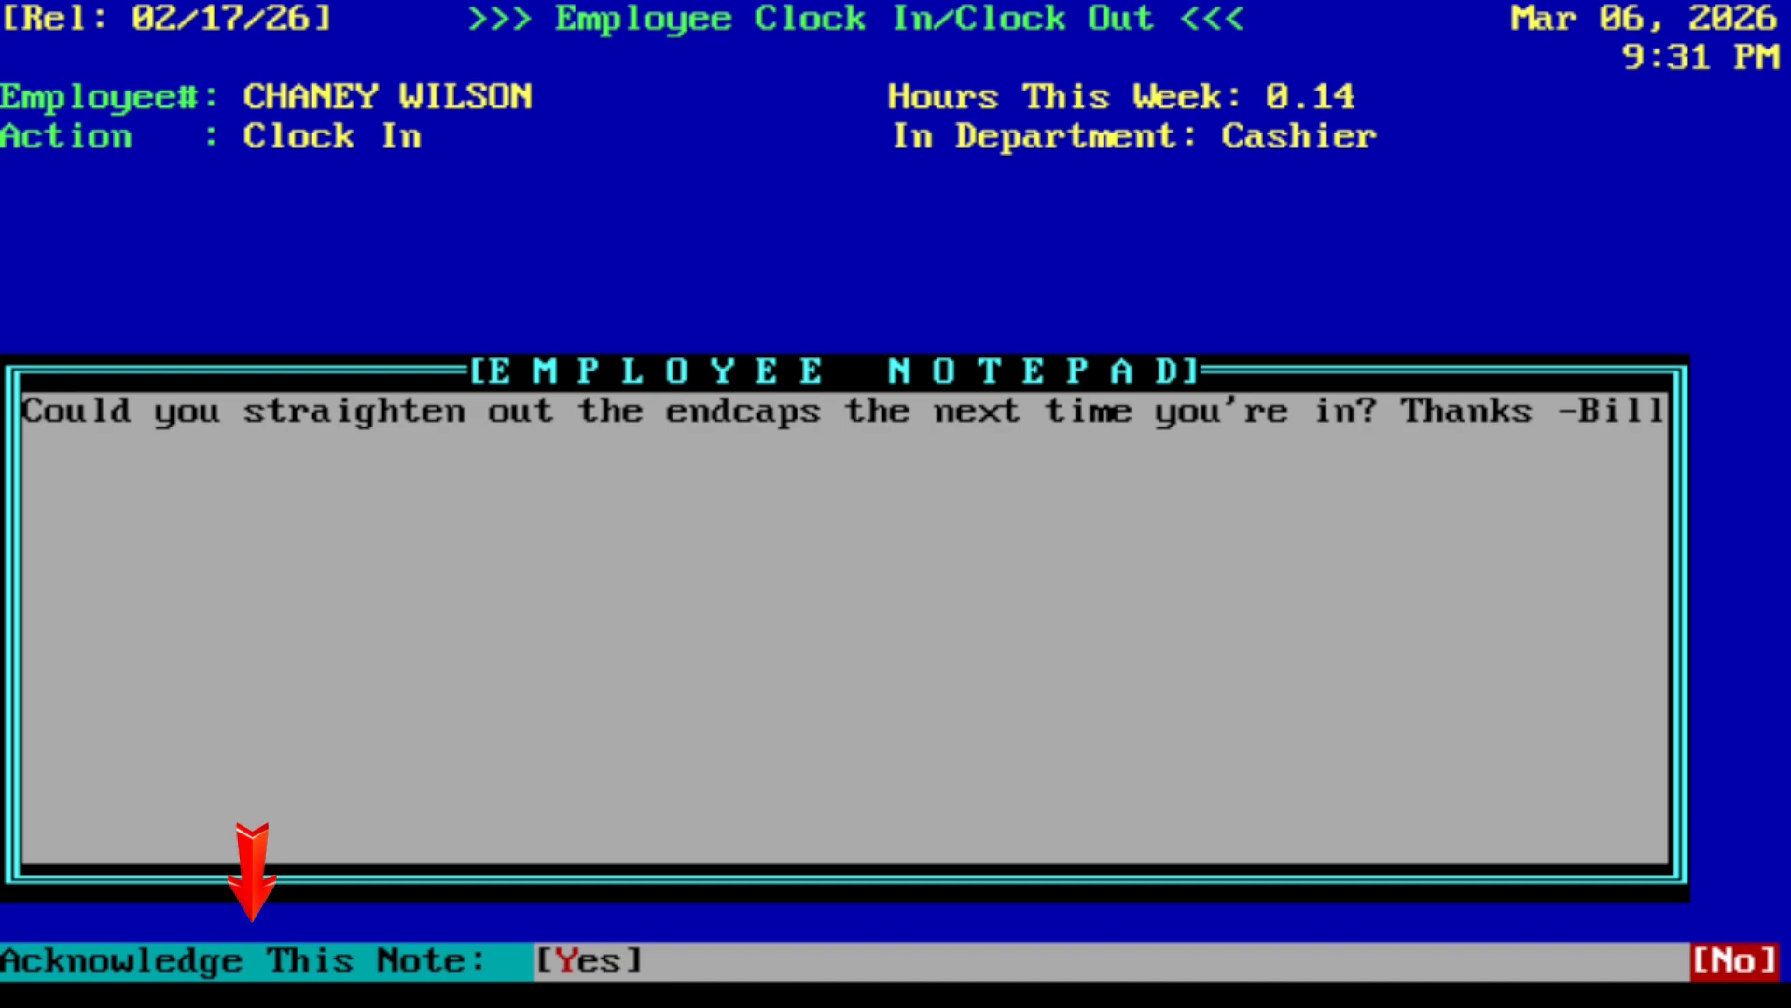
{"action": "key", "text": "Left"}
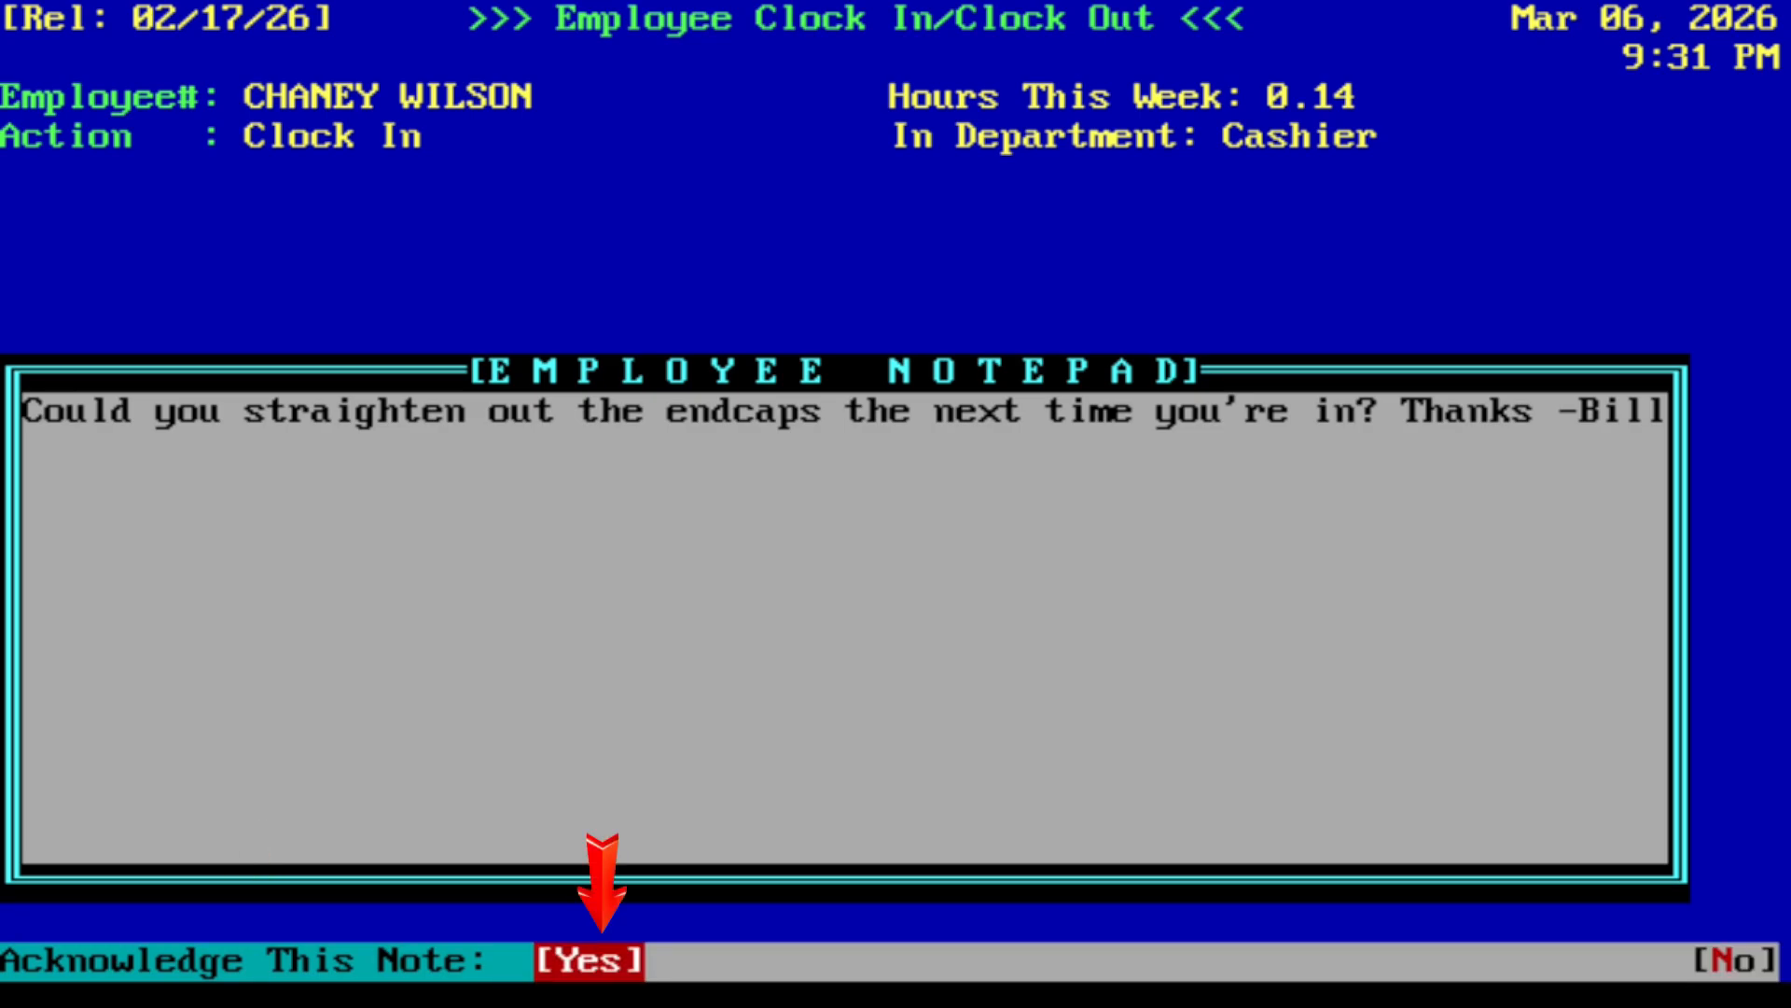
{"action": "key", "text": "Return"}
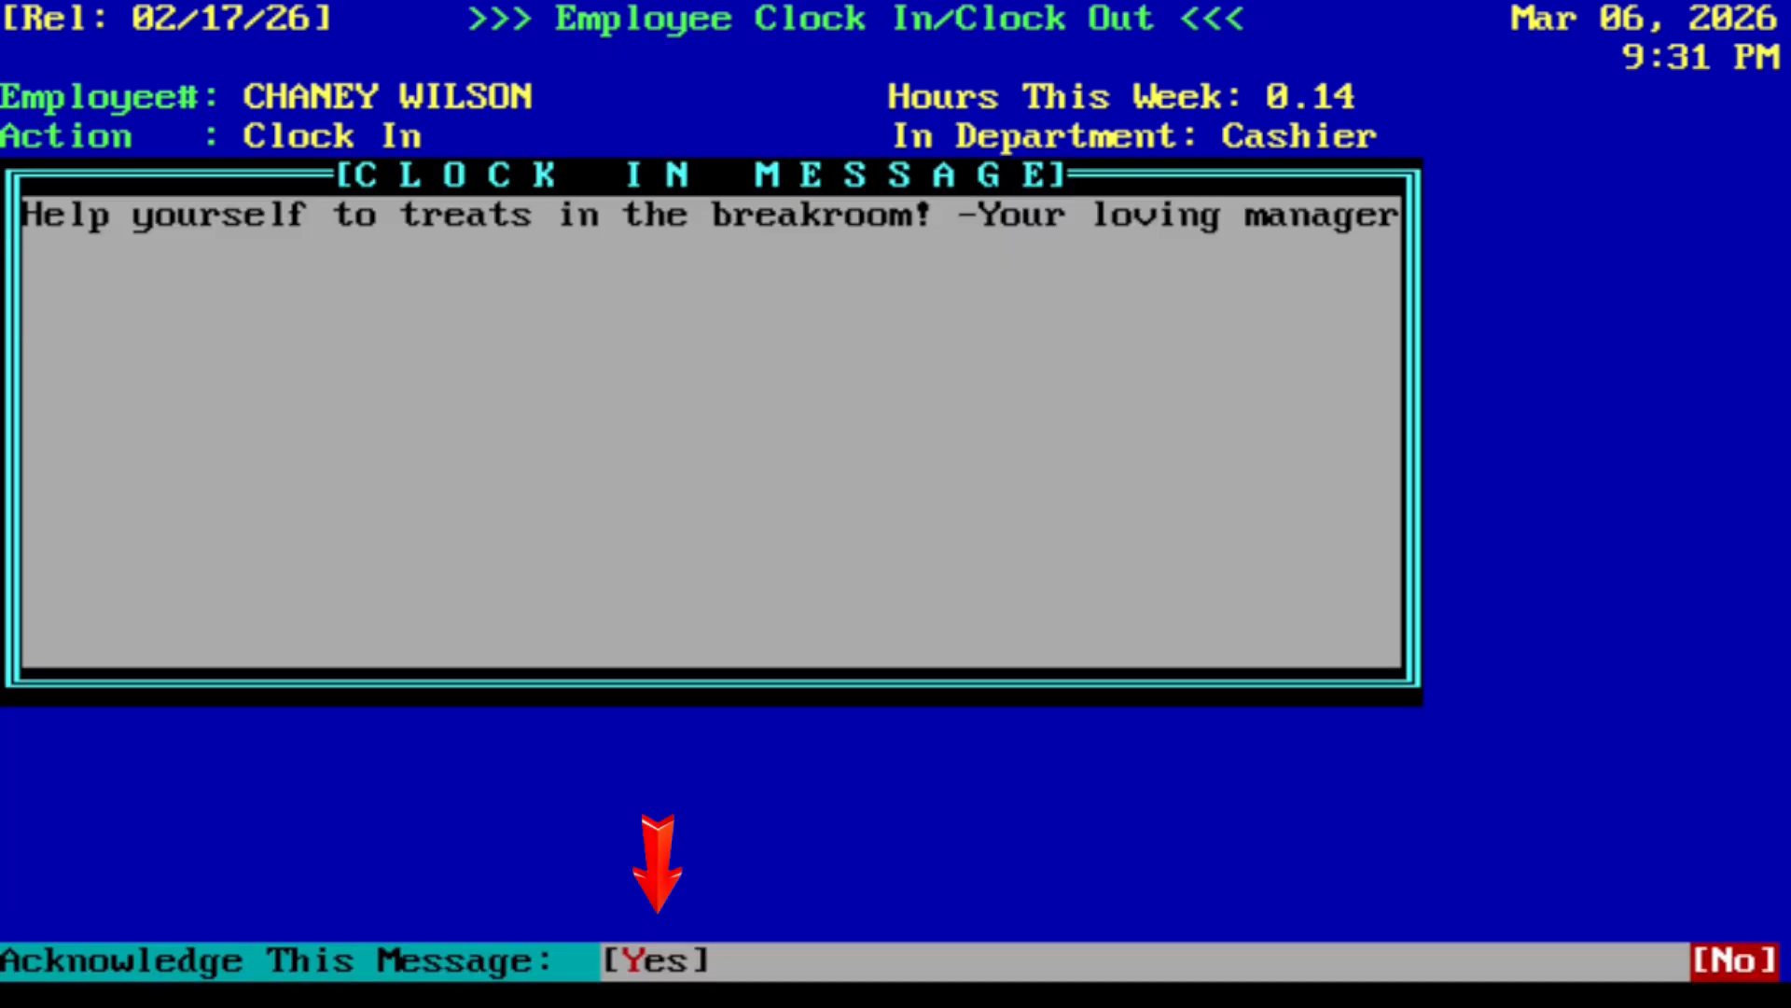
{"action": "key", "text": "Left"}
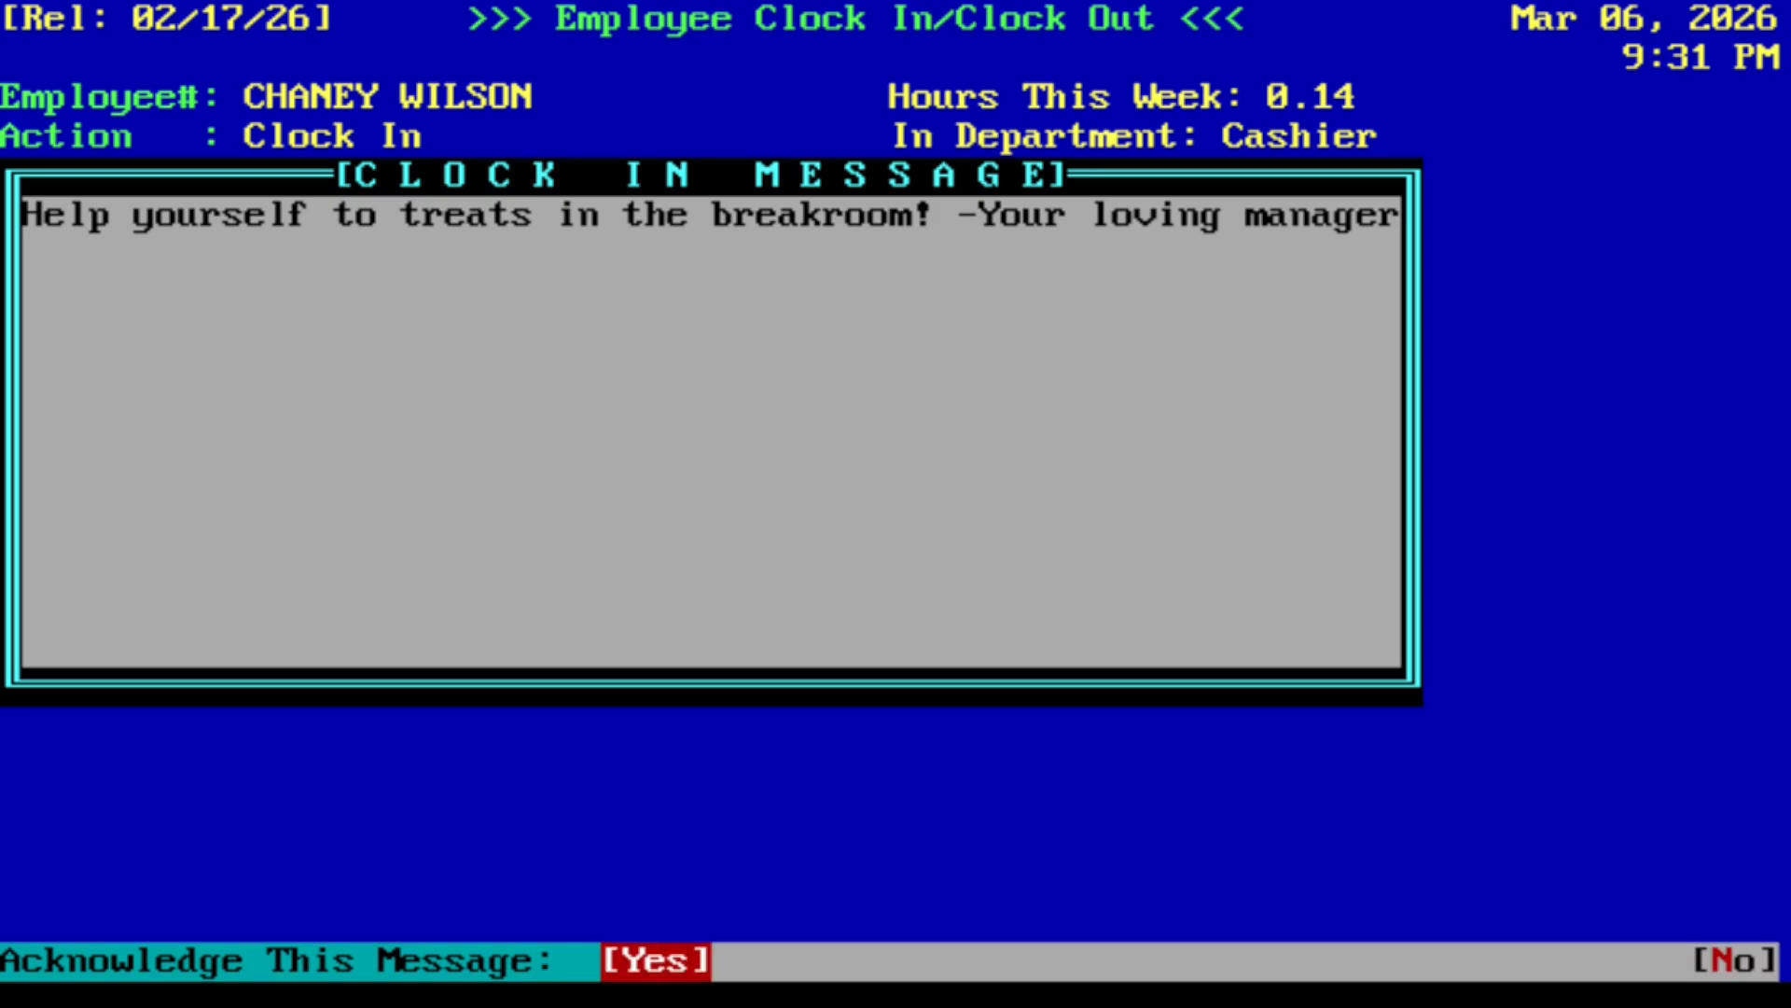
{"action": "key", "text": "Return"}
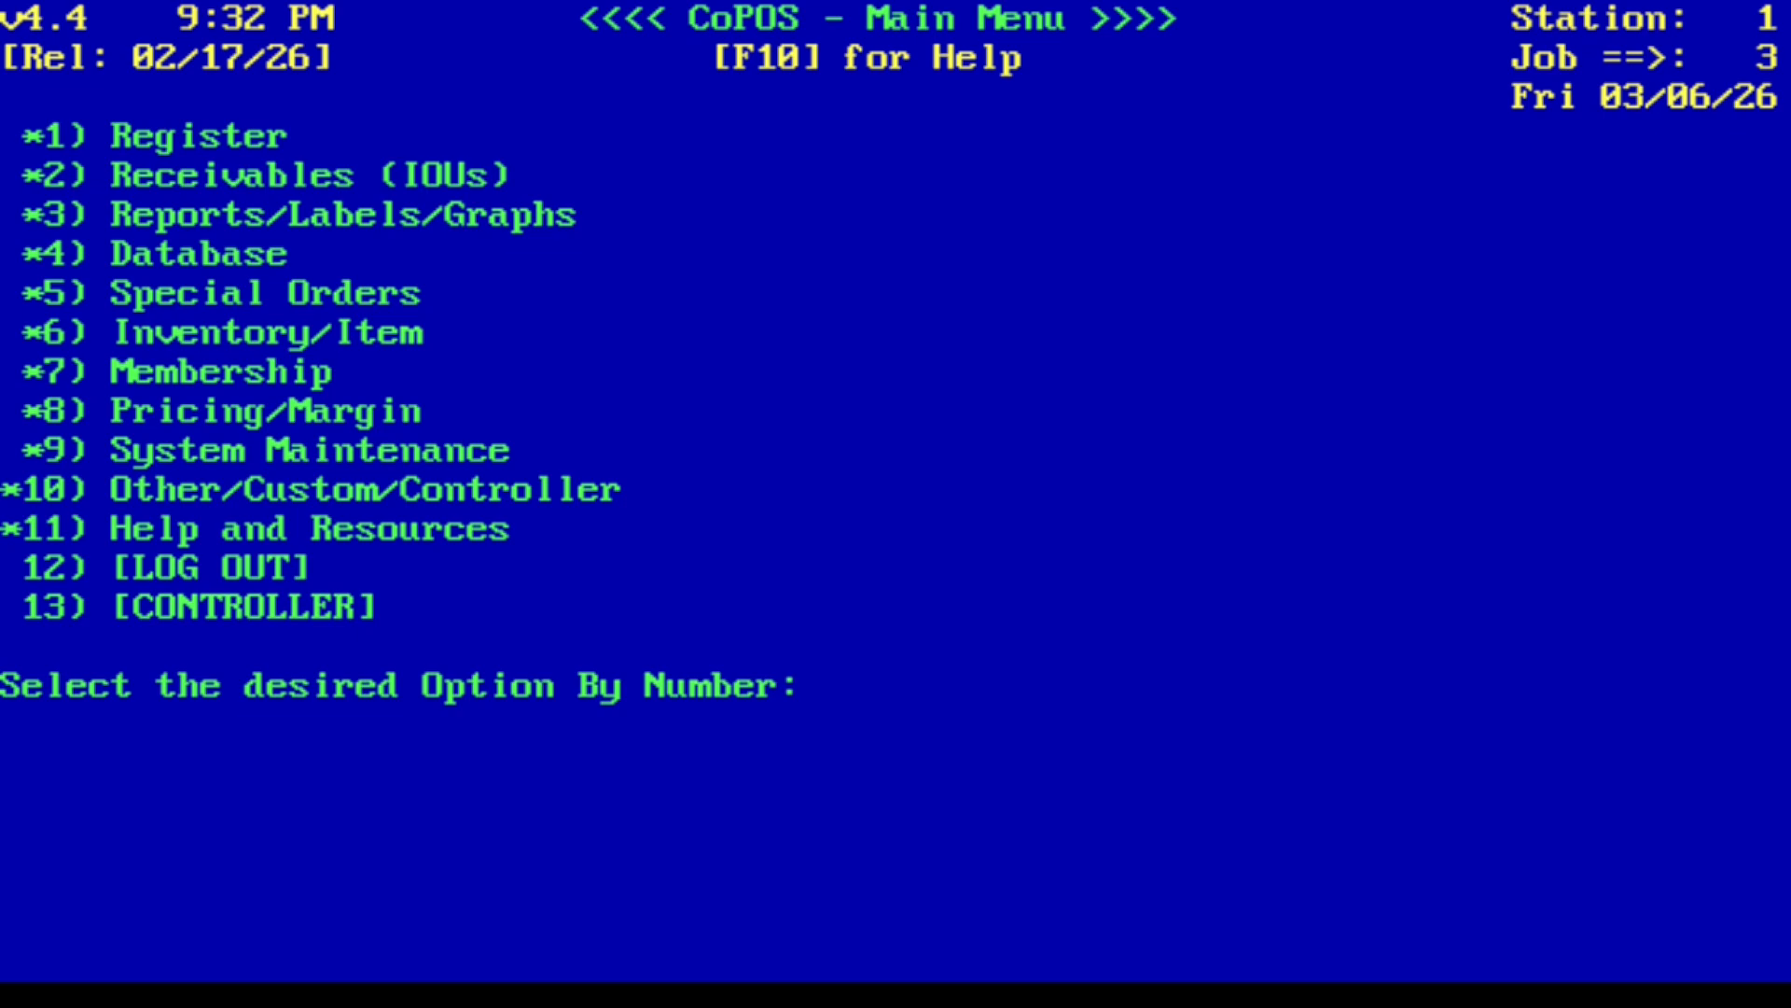
- Open Clock In Message Acknowledgements under Other/Custom/Controller > Timekeeping to review acknowledgements, then quit back to the main menu
{"action": "type", "text": "10"}
{"action": "key", "text": "Return"}
{"action": "type", "text": "1"}
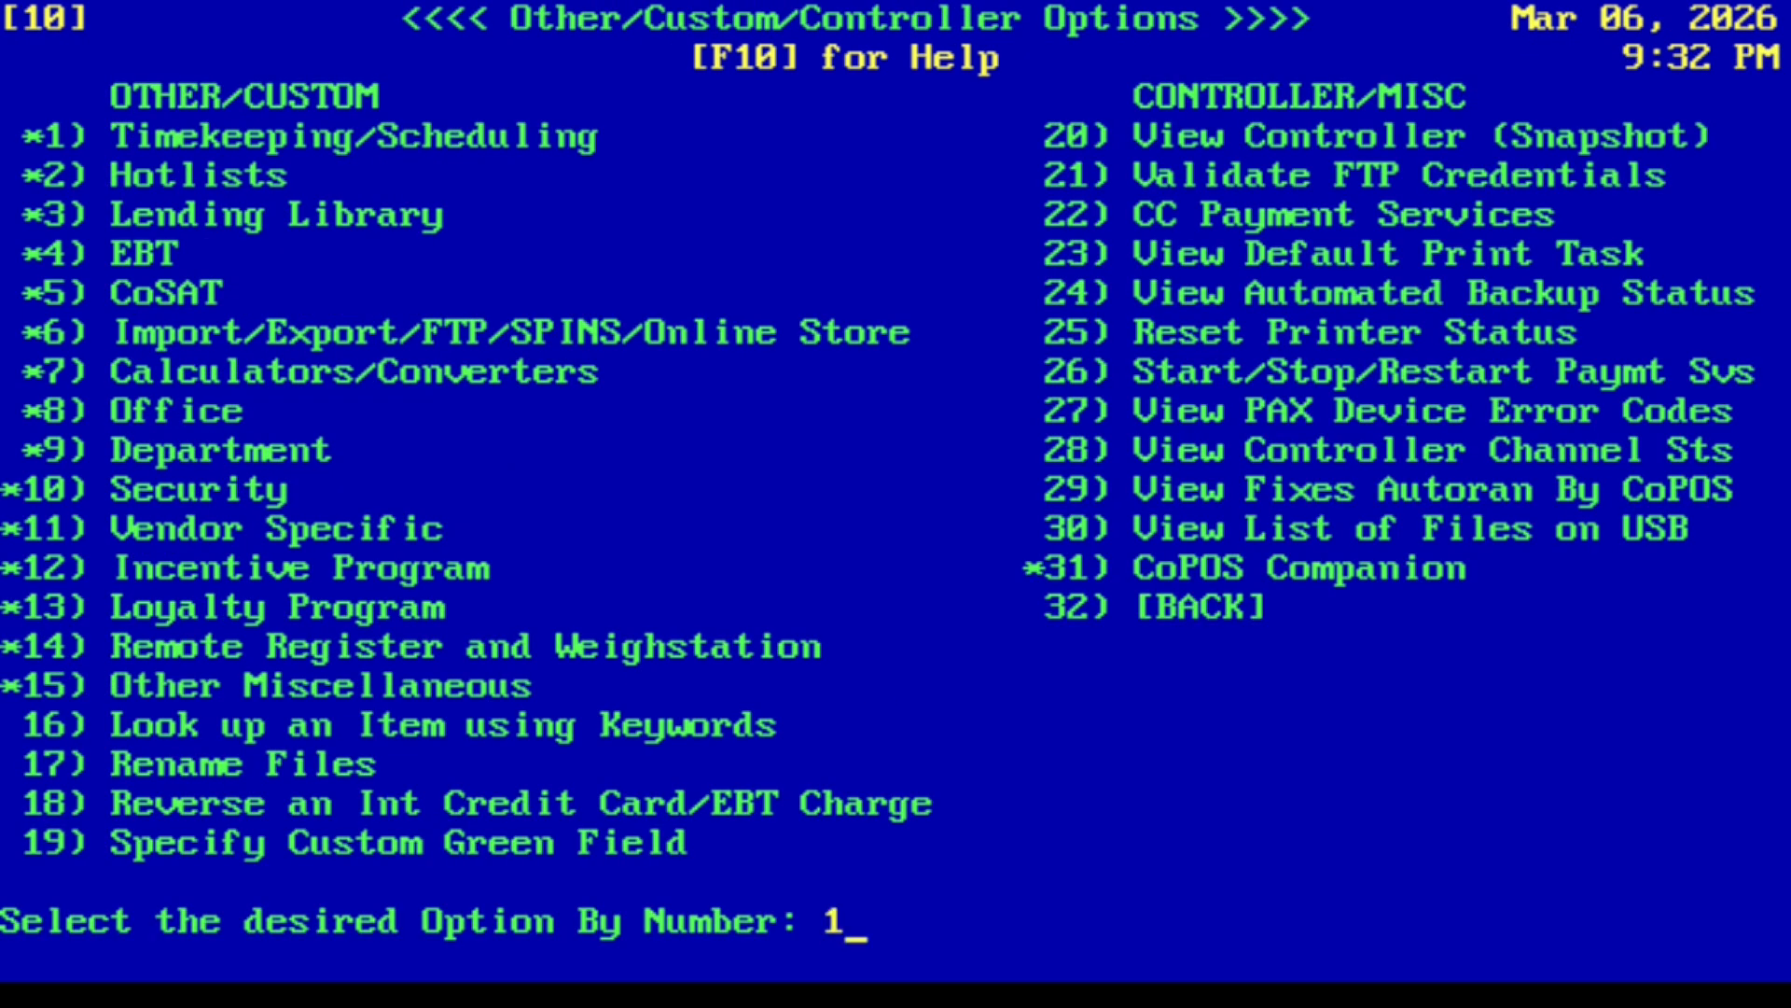
{"action": "key", "text": "Return"}
{"action": "type", "text": "11"}
{"action": "key", "text": "Return"}
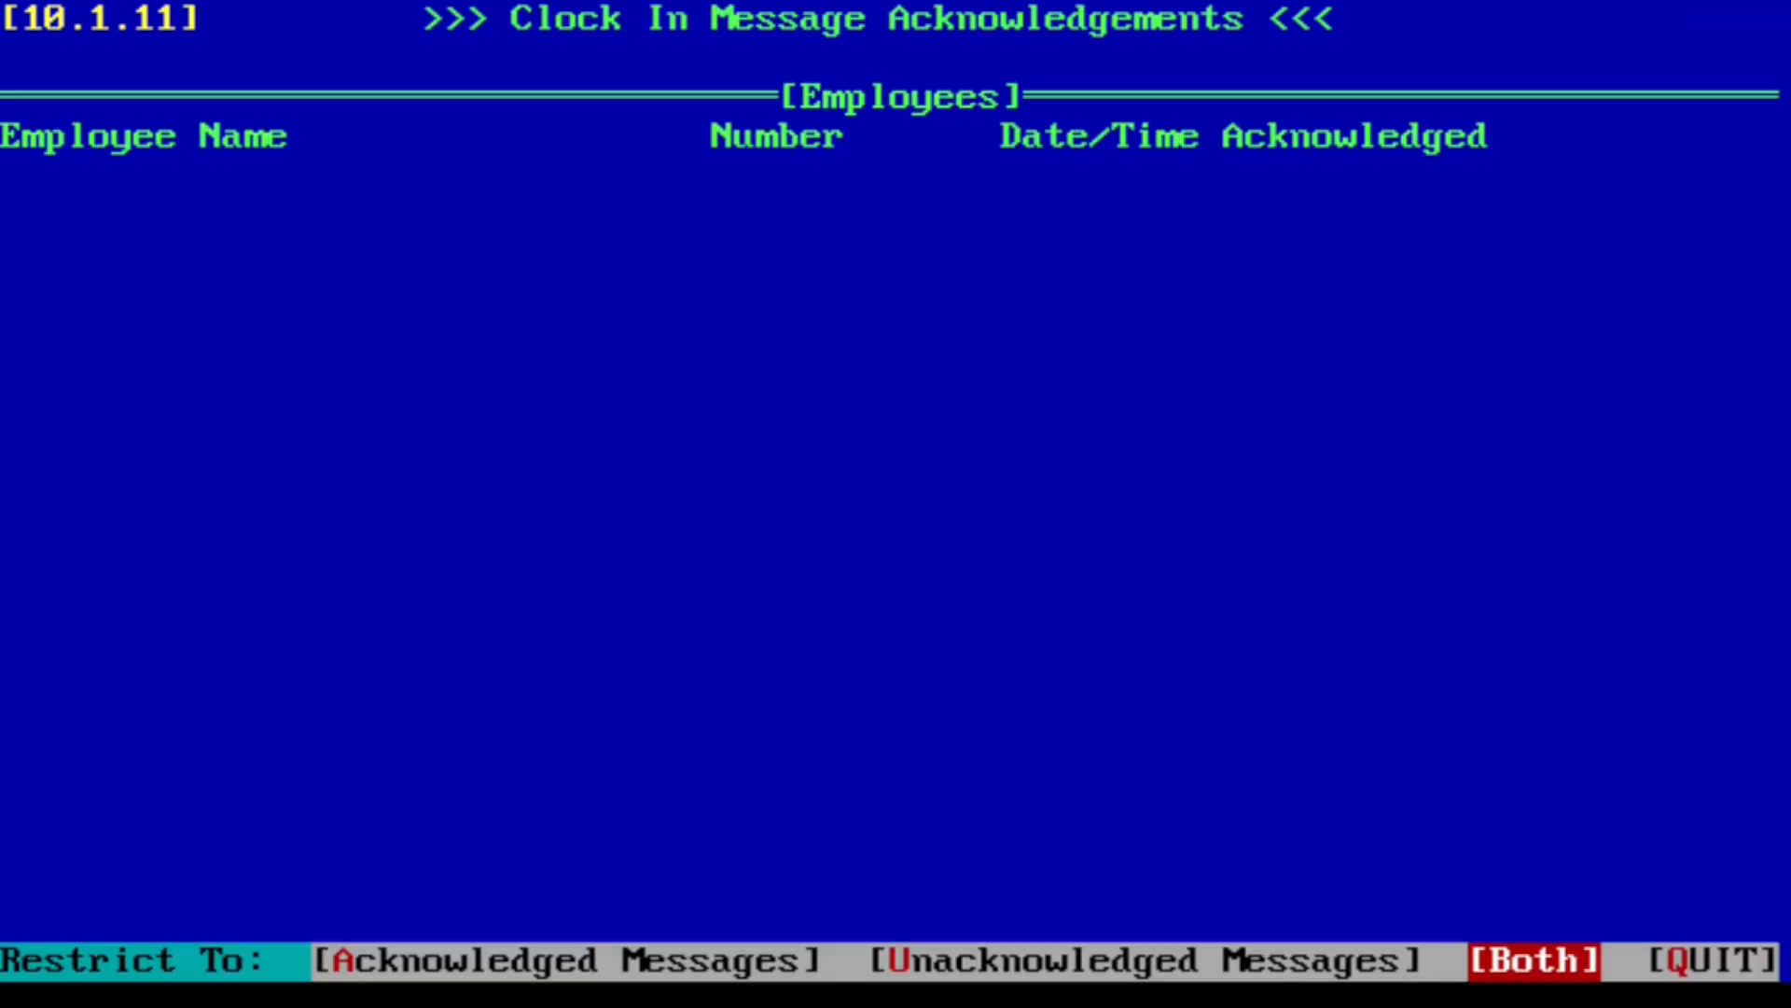
{"action": "key", "text": "Right"}
{"action": "key", "text": "Right"}
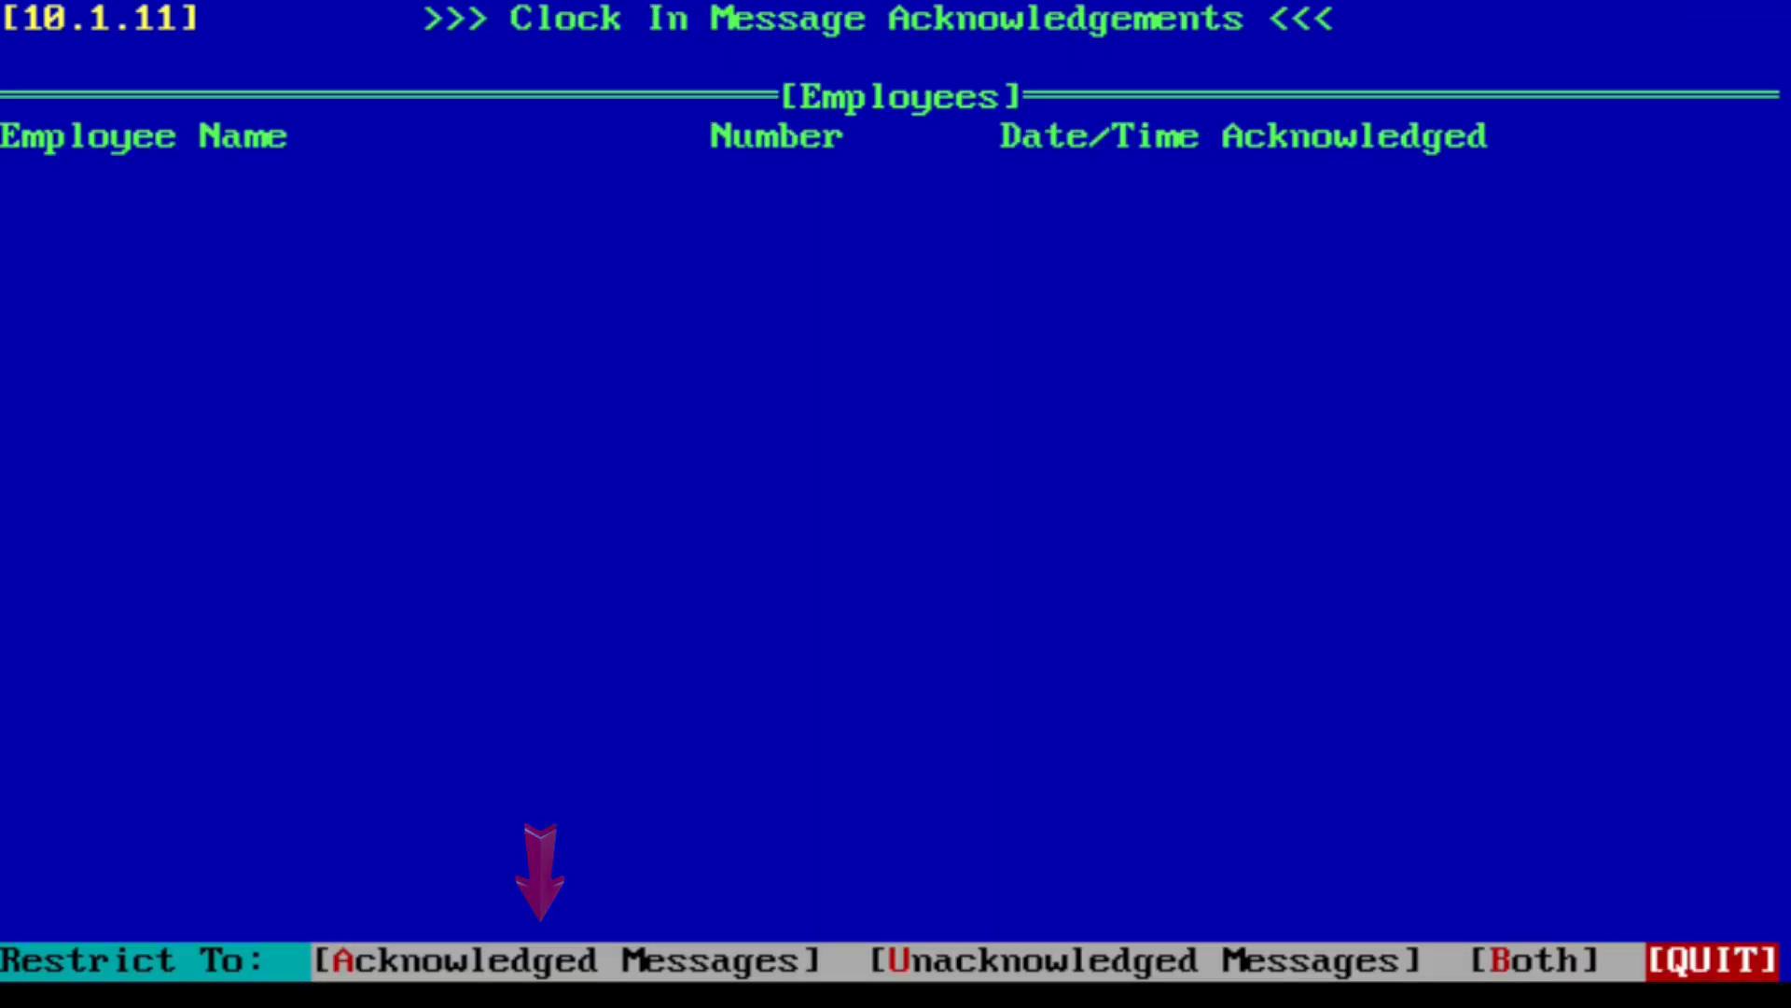
{"action": "key", "text": "Return"}
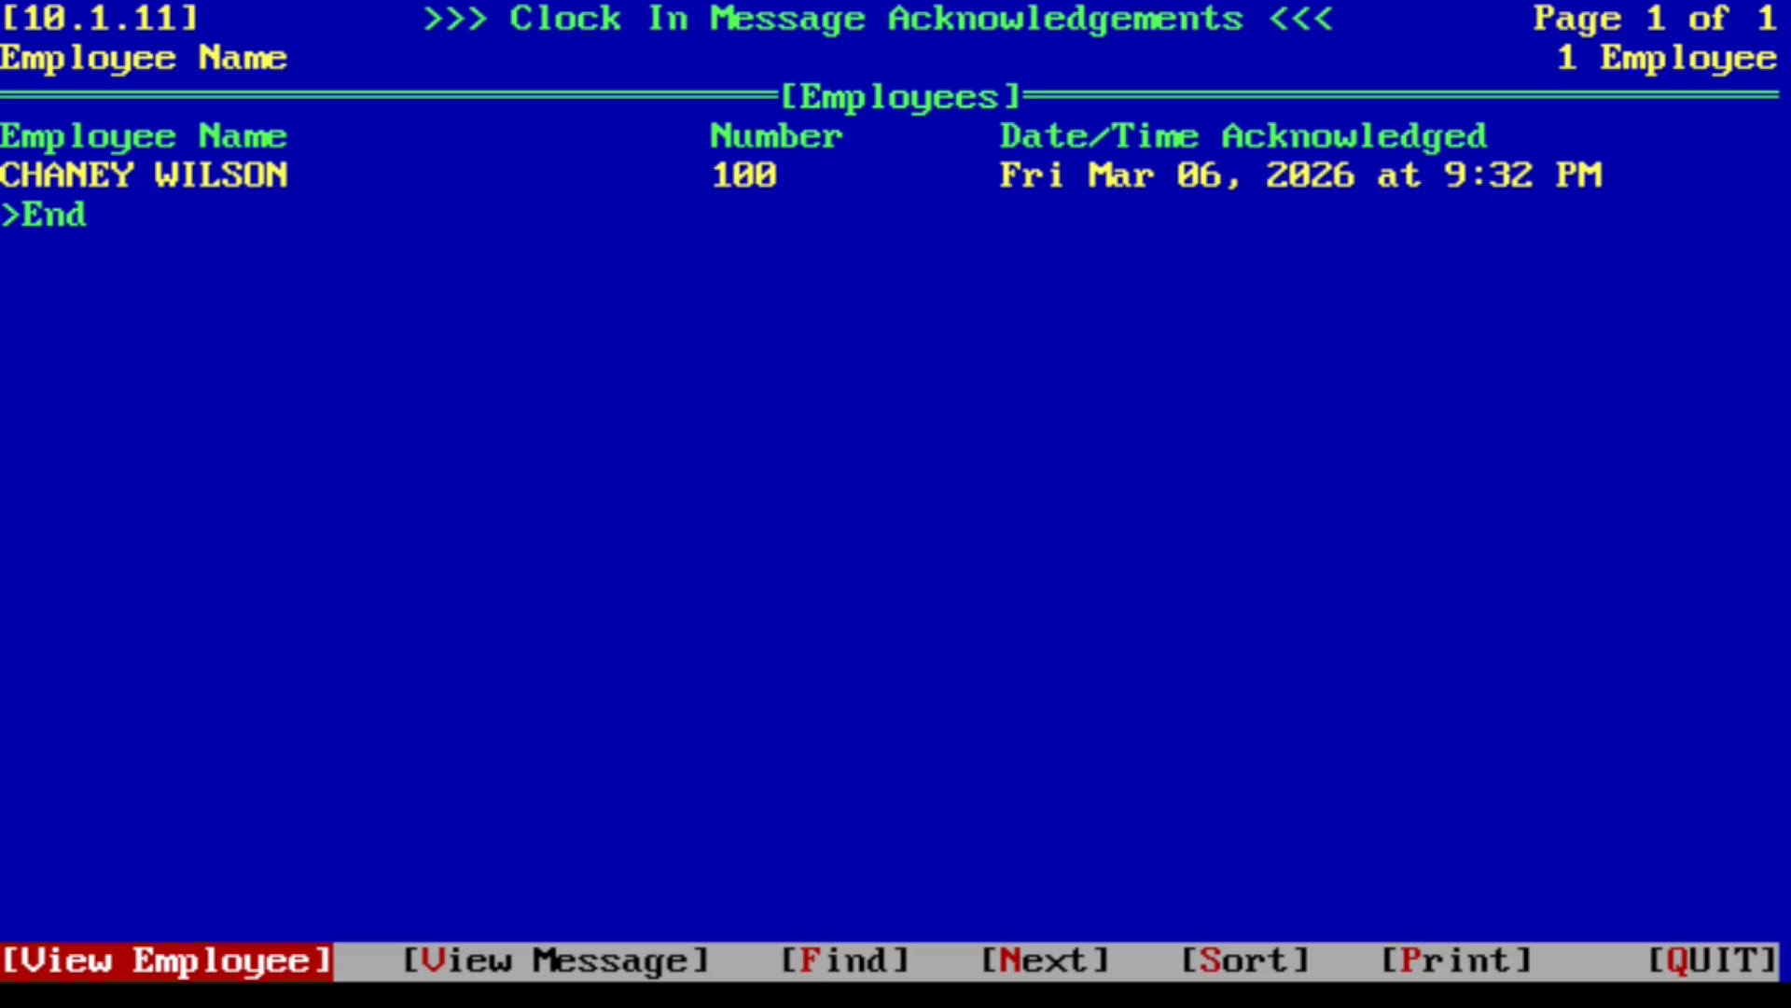
{"action": "key", "text": "Left"}
{"action": "key", "text": "Return"}
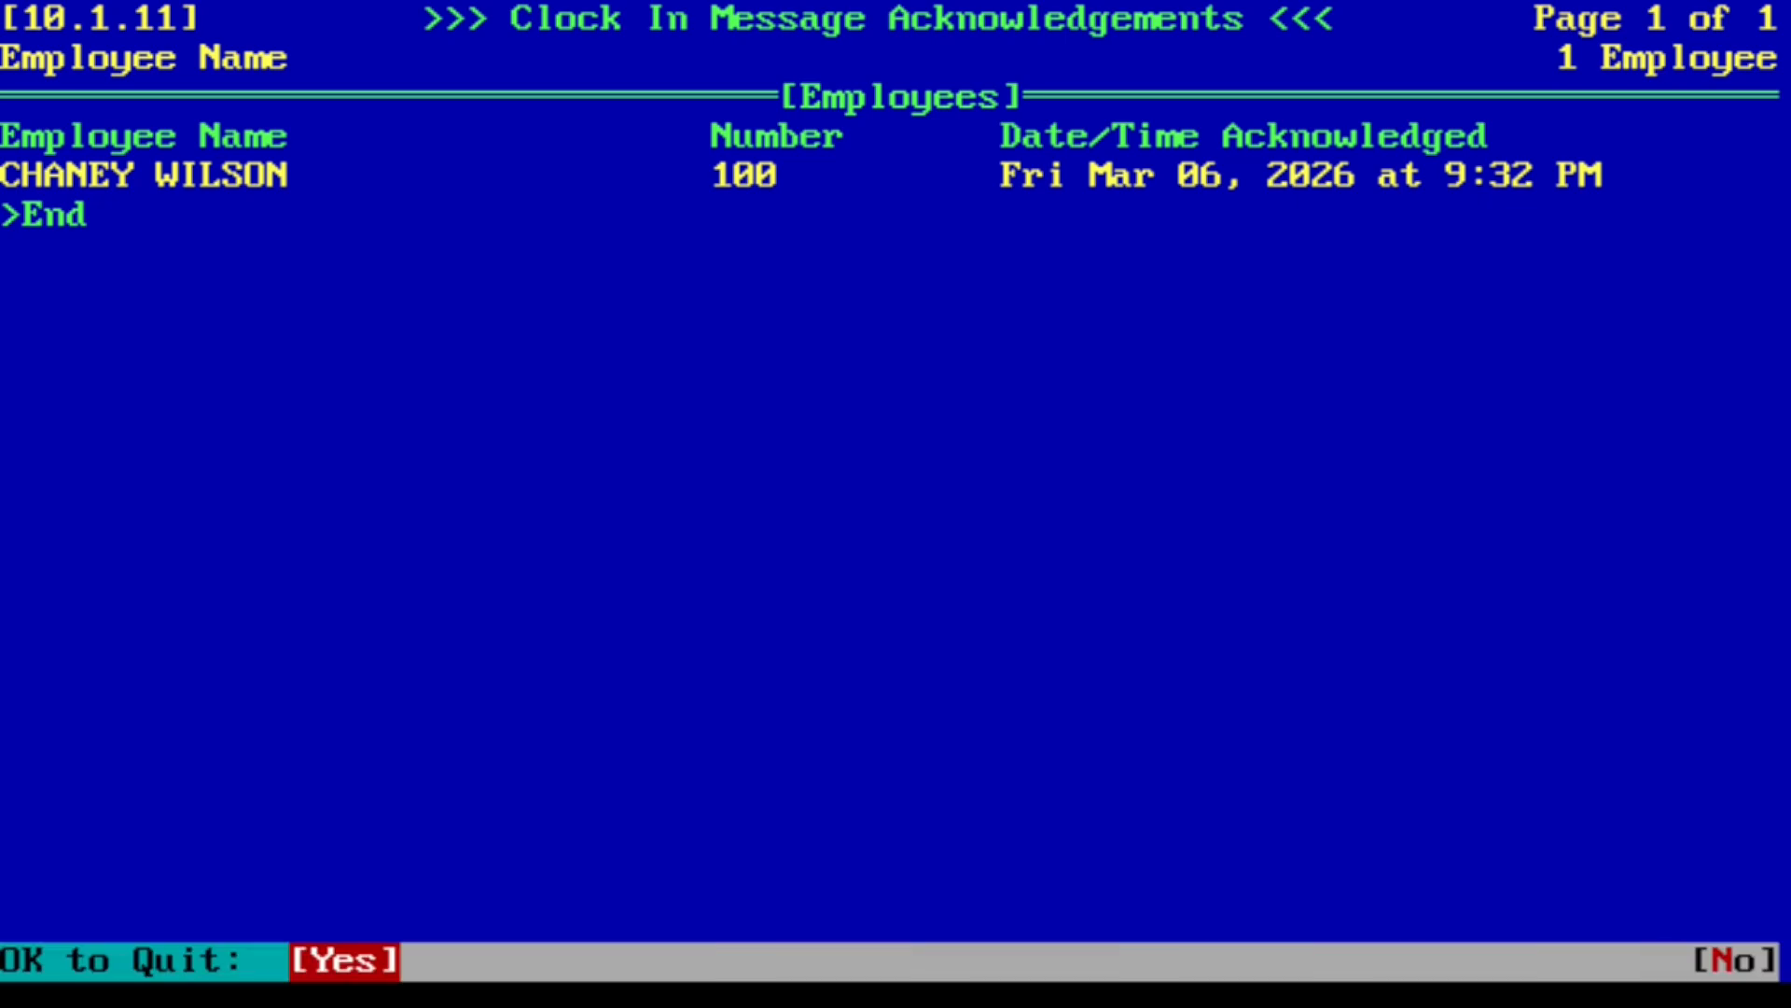
{"action": "key", "text": "Return"}
{"action": "key", "text": "Escape"}
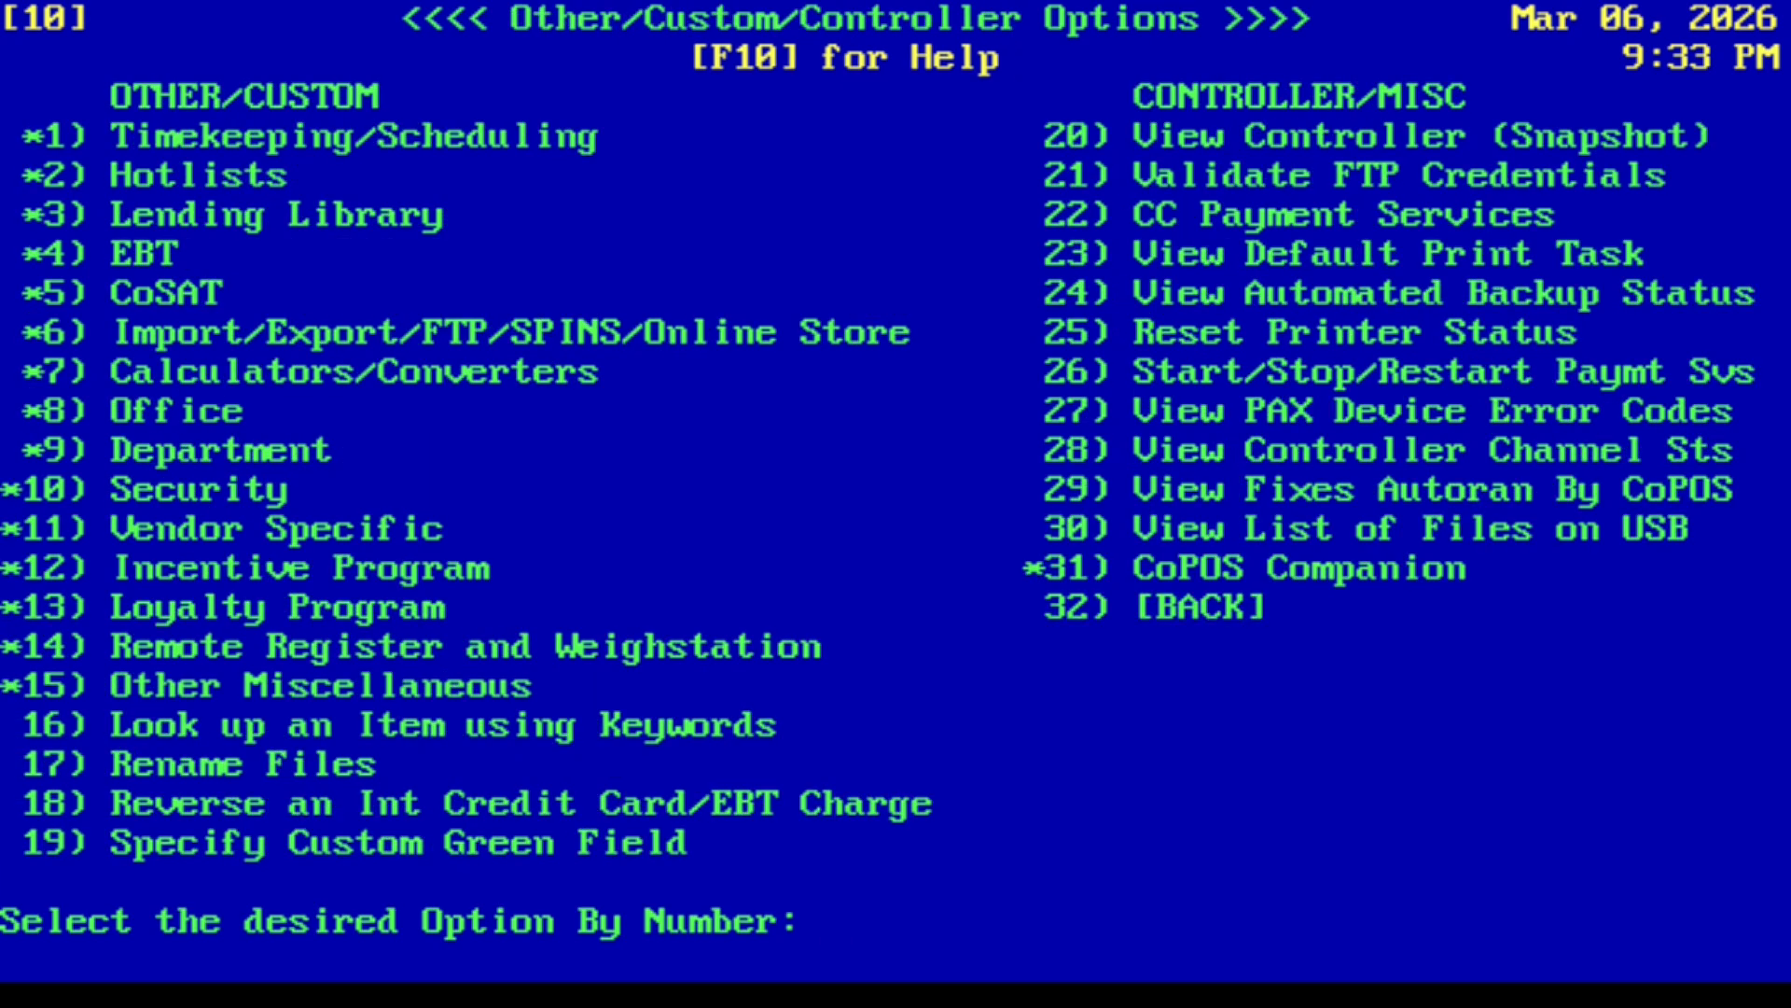
{"action": "key", "text": "Escape"}
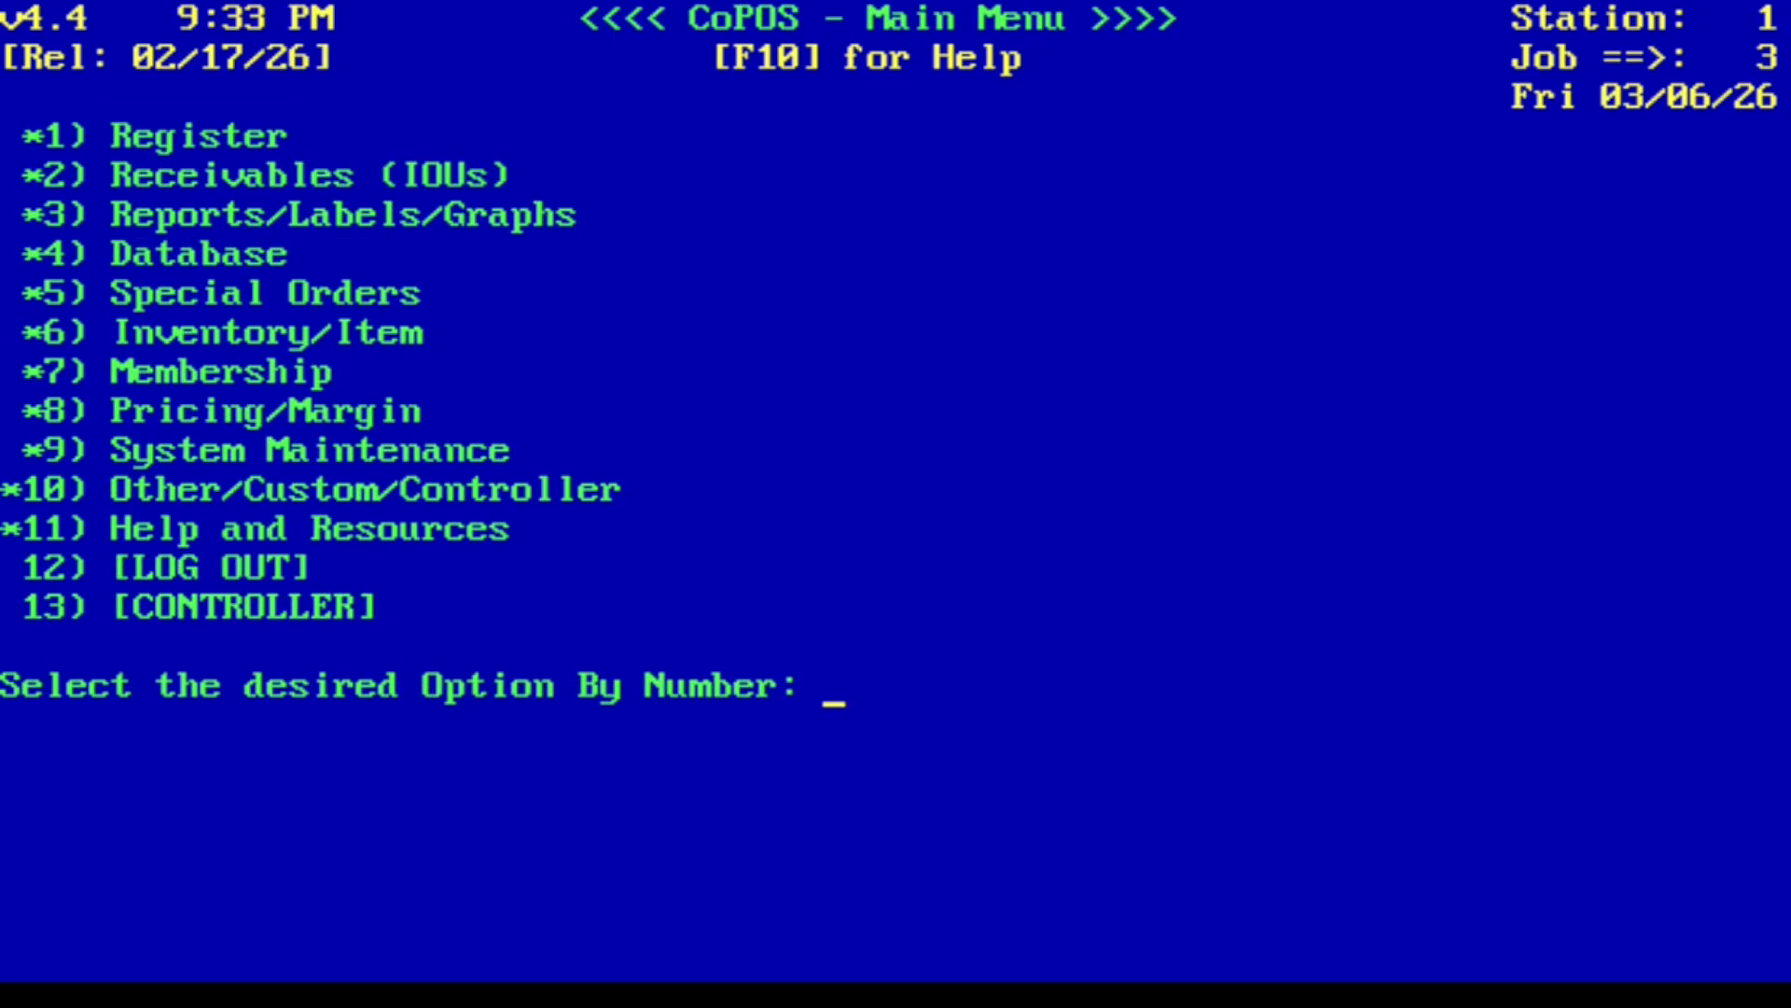